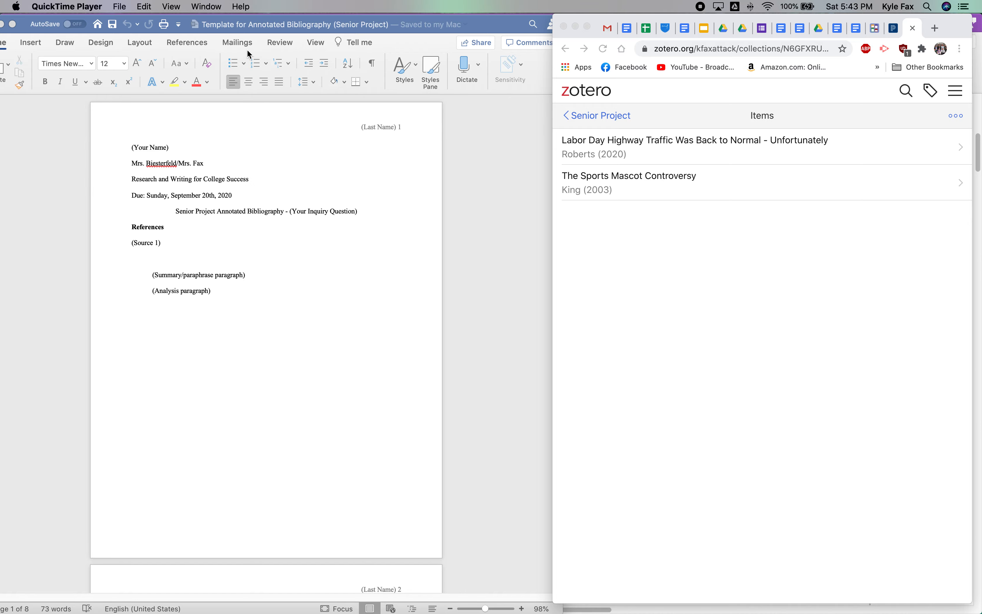
- Switch to Microsoft Teams and close the template preview to show the Annotated Bibliography assignment details
key("ctrl+Up")
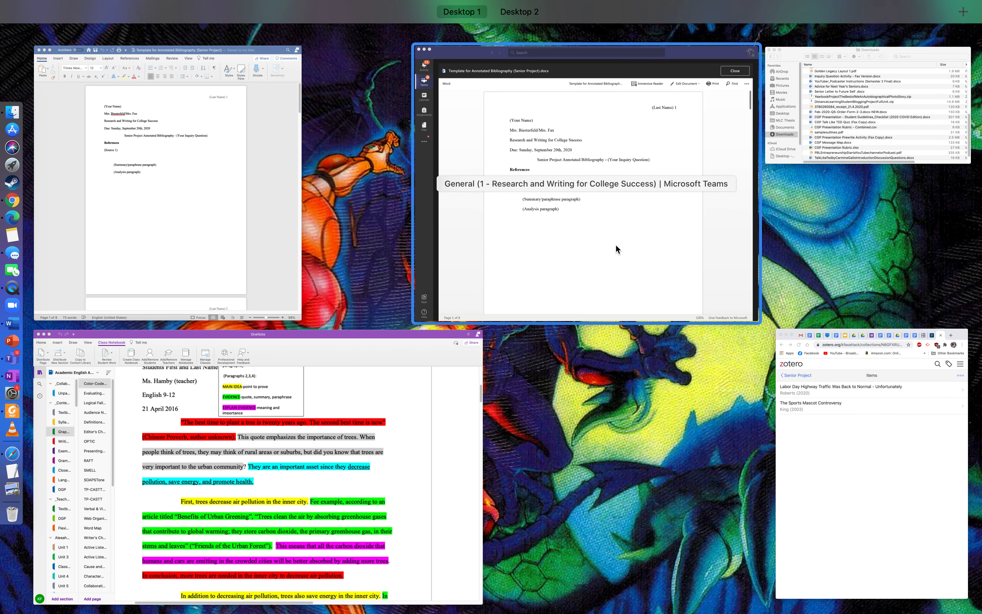
left_click(616, 244)
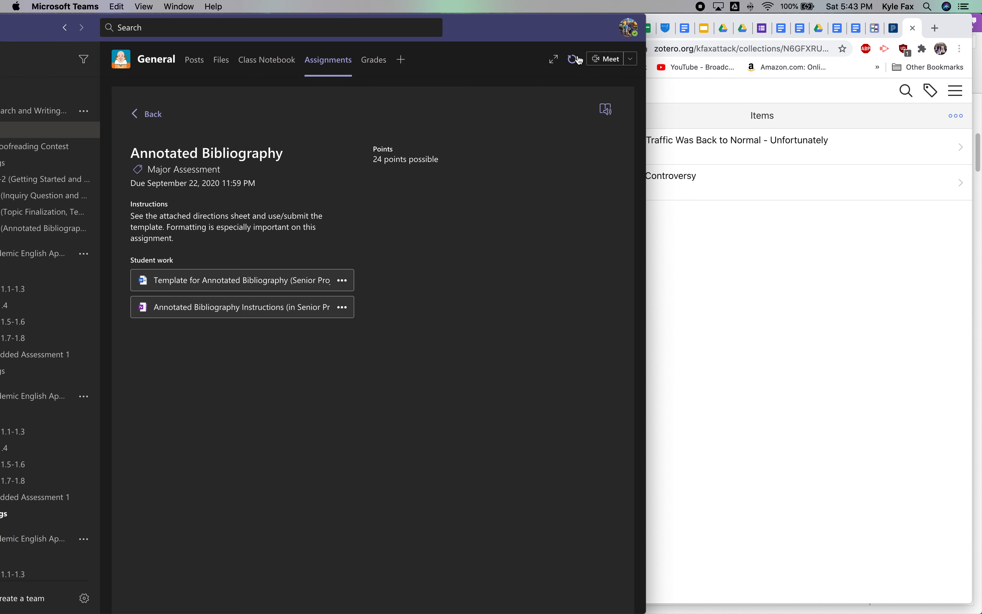
left_click(579, 66)
- Bring the Word template and the Zotero library in Chrome back to the front, side by side
key("ctrl+Up")
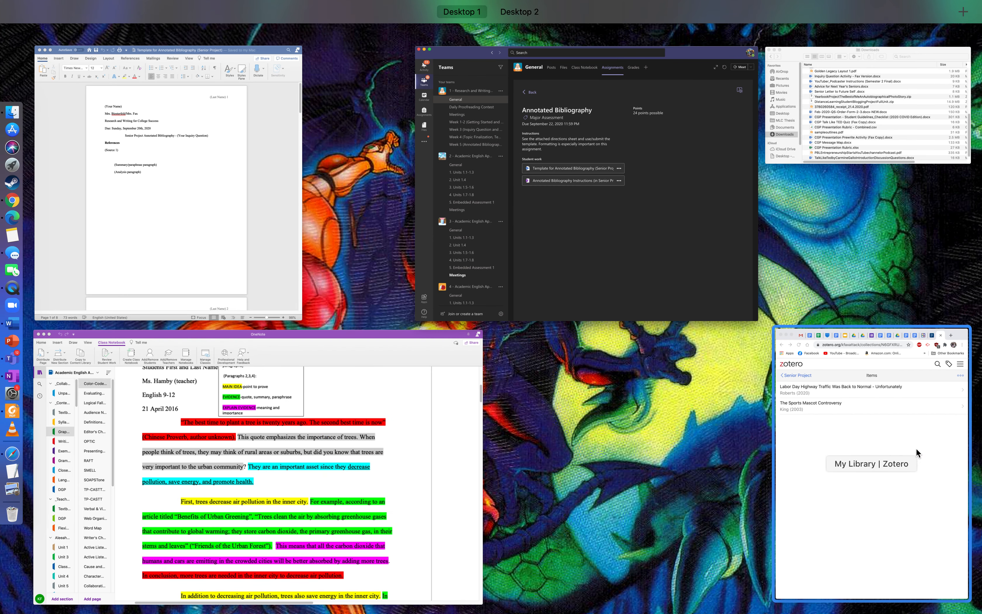
left_click(908, 446)
key("ctrl+Up")
left_click(55, 186)
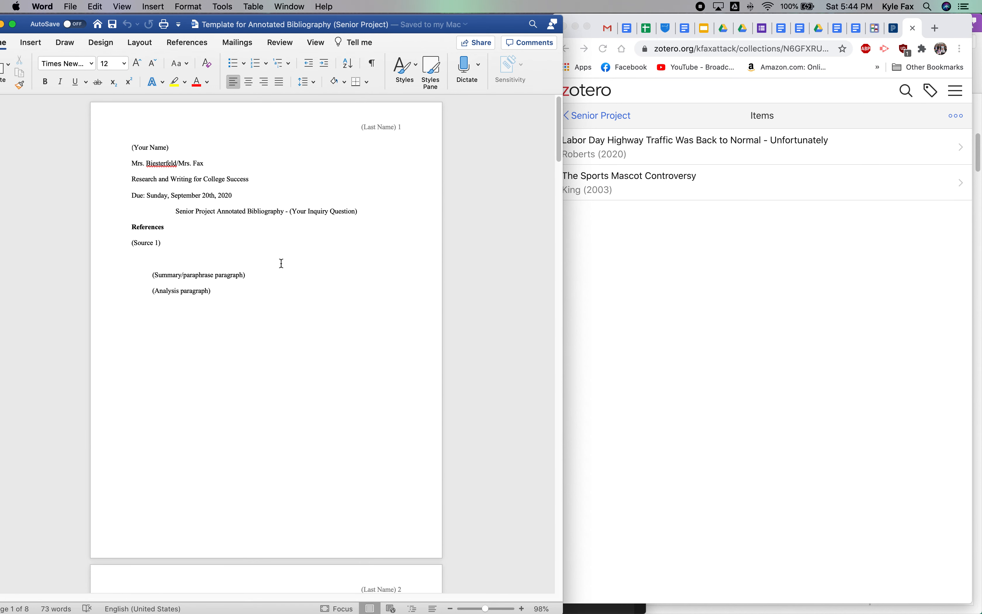
left_click(823, 334)
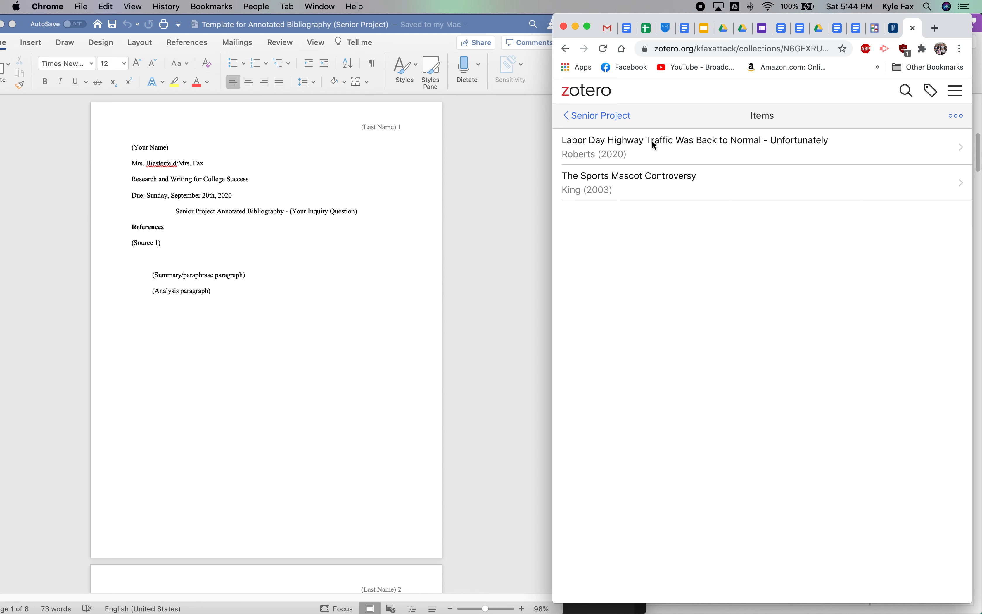
- Examine the template's source, summary and analysis placeholders through Source 8, and return to the first page
scroll(352, 280, "down", 20)
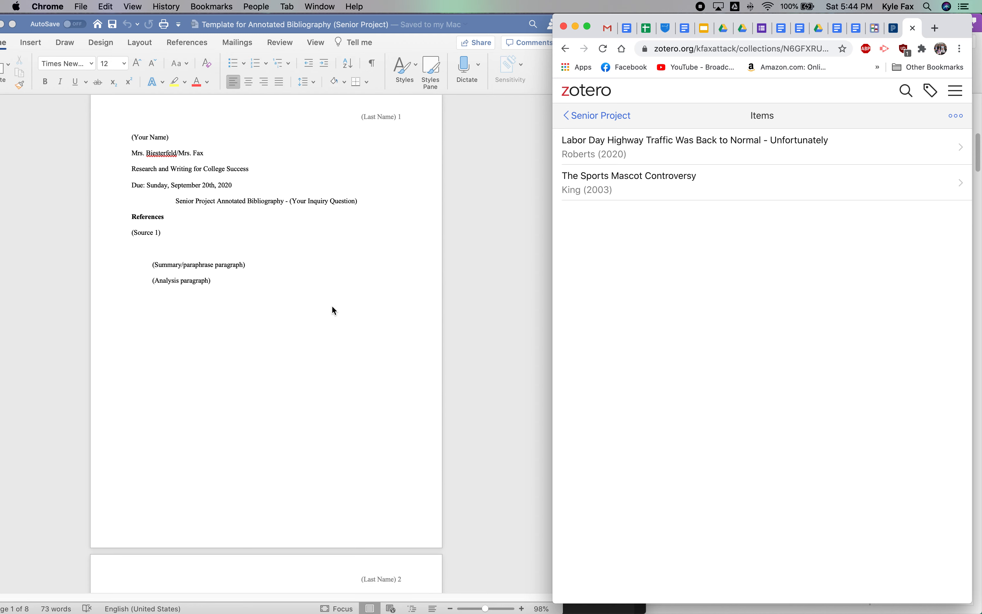
scroll(289, 442, "down", 20)
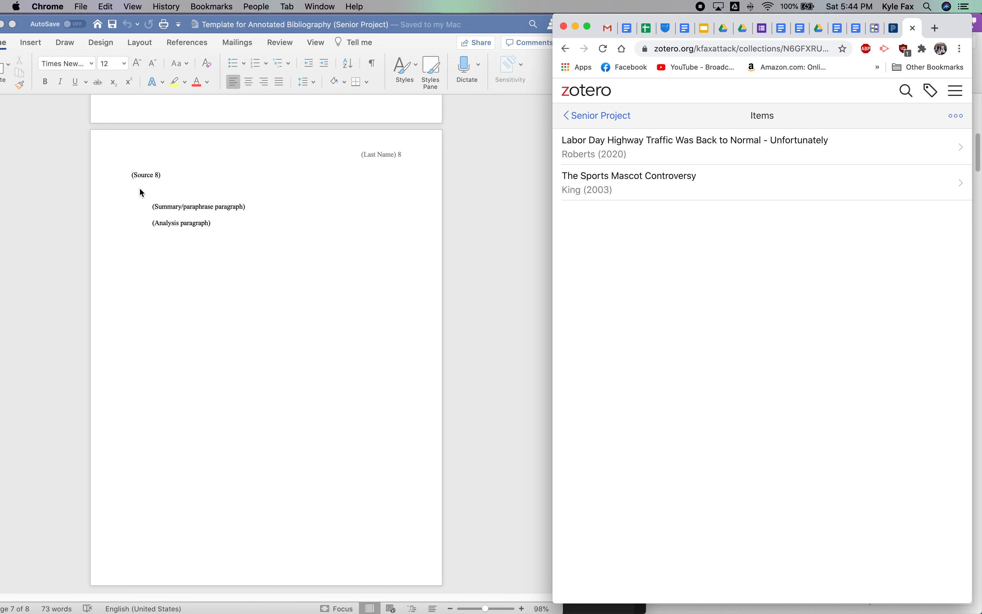
scroll(140, 188, "up", 1)
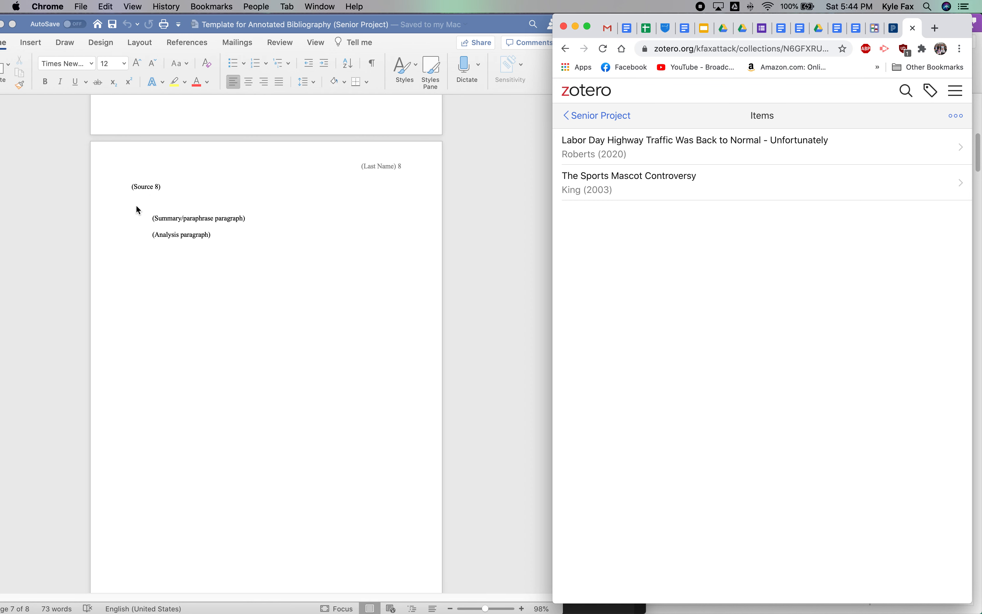
left_click(137, 208)
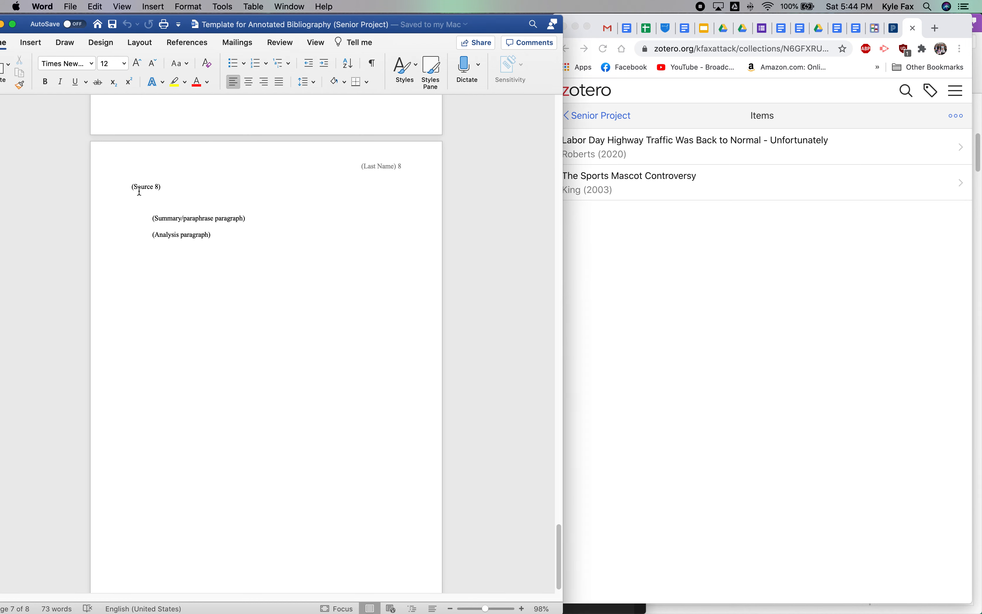
scroll(140, 188, "up", 5)
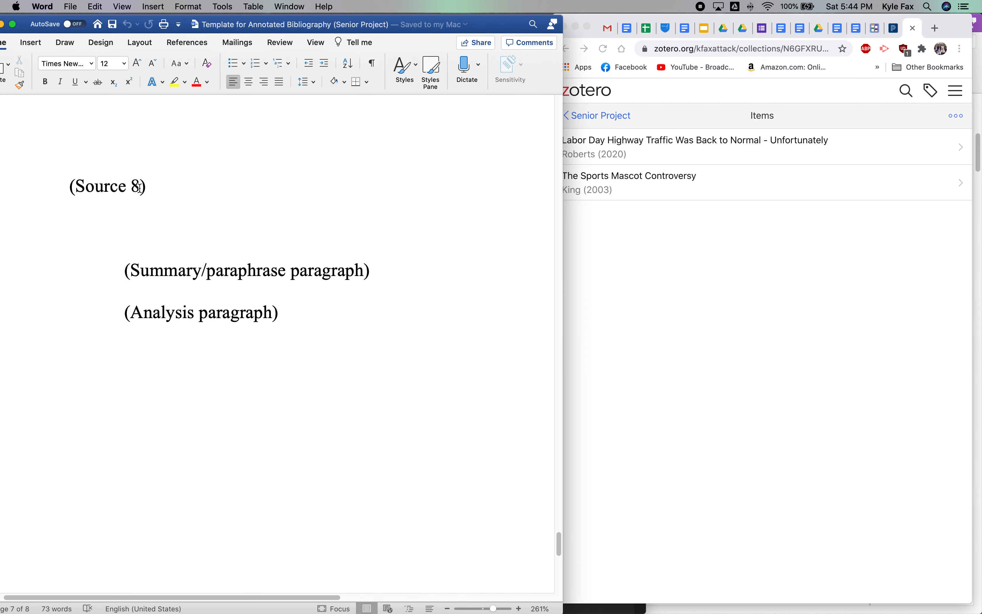
scroll(140, 188, "up", 3)
scroll(140, 188, "up", 10)
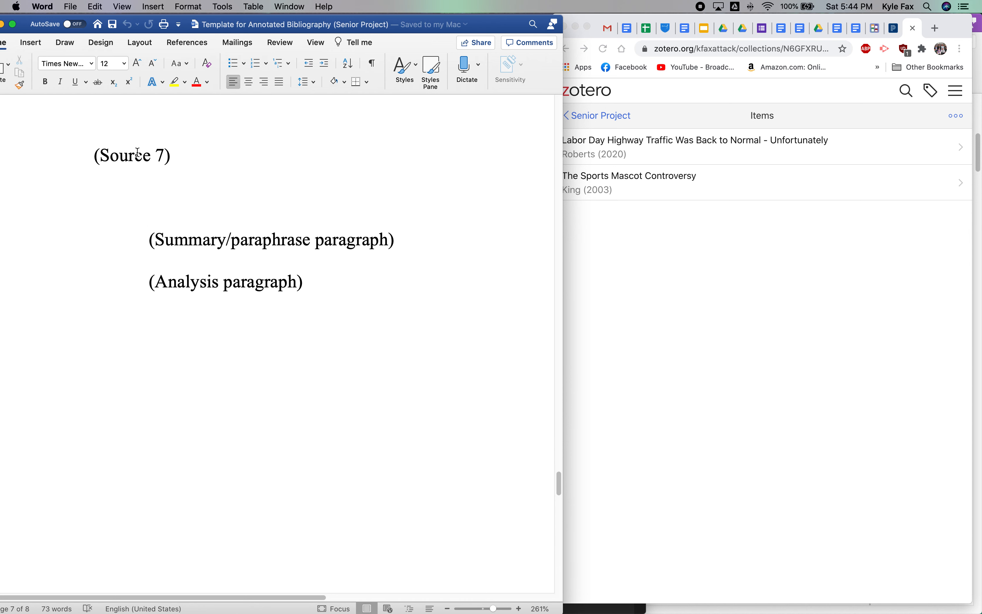
left_click_drag(92, 163, 174, 166)
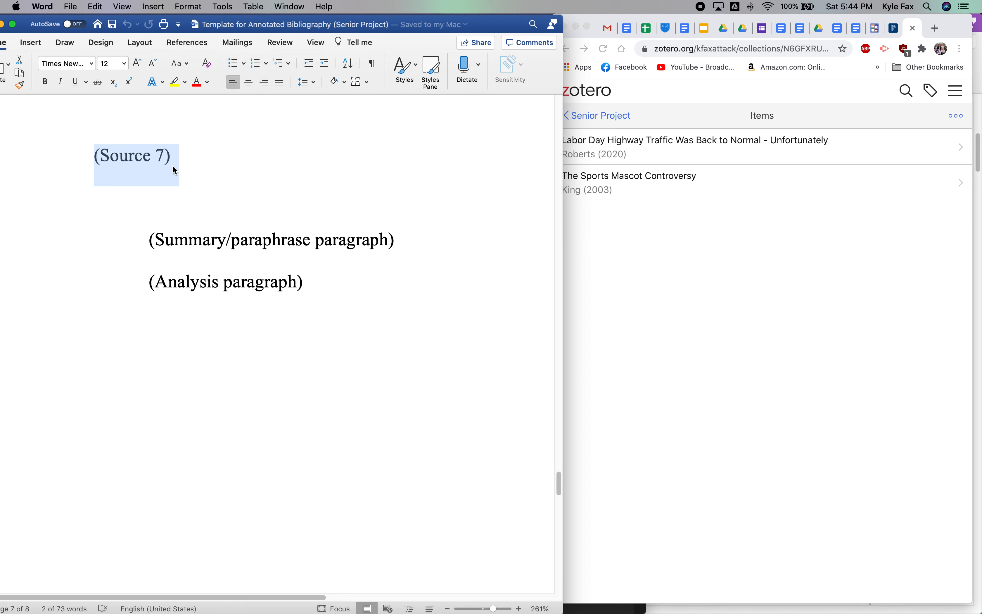
left_click(204, 163)
scroll(203, 163, "down", 6)
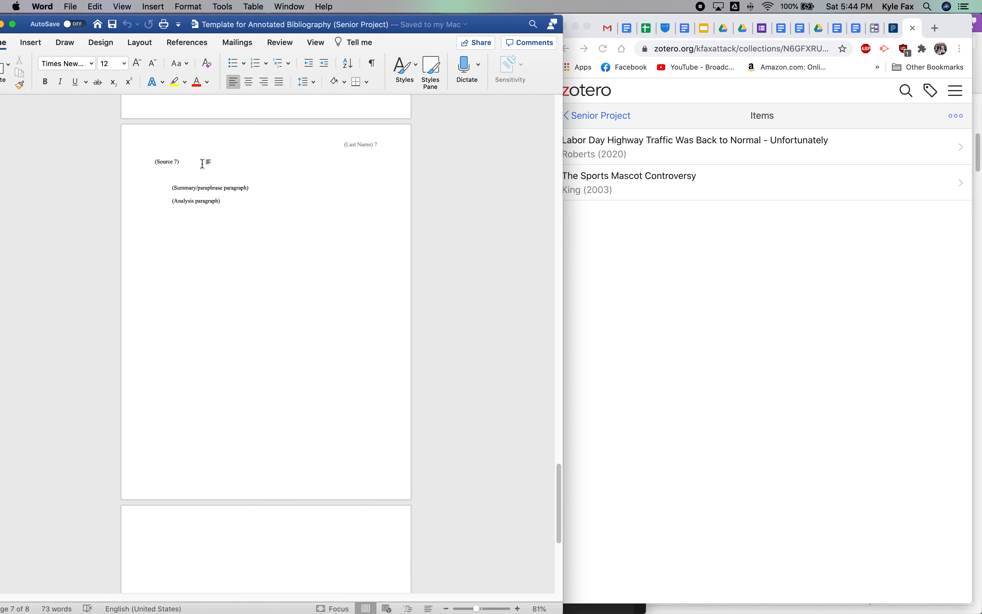
scroll(202, 166, "up", 15)
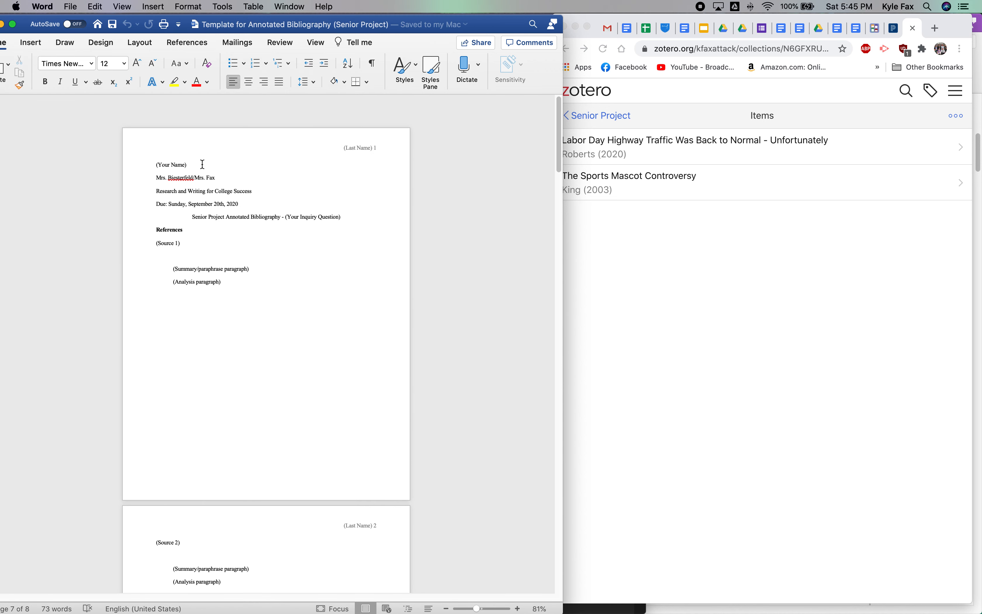
- In Zotero, copy an American Psychological Association 7th edition bibliography entry for "Labor Day Highway Traffic Was Back to Normal - Unfortunately" to the clipboard
left_click(943, 313)
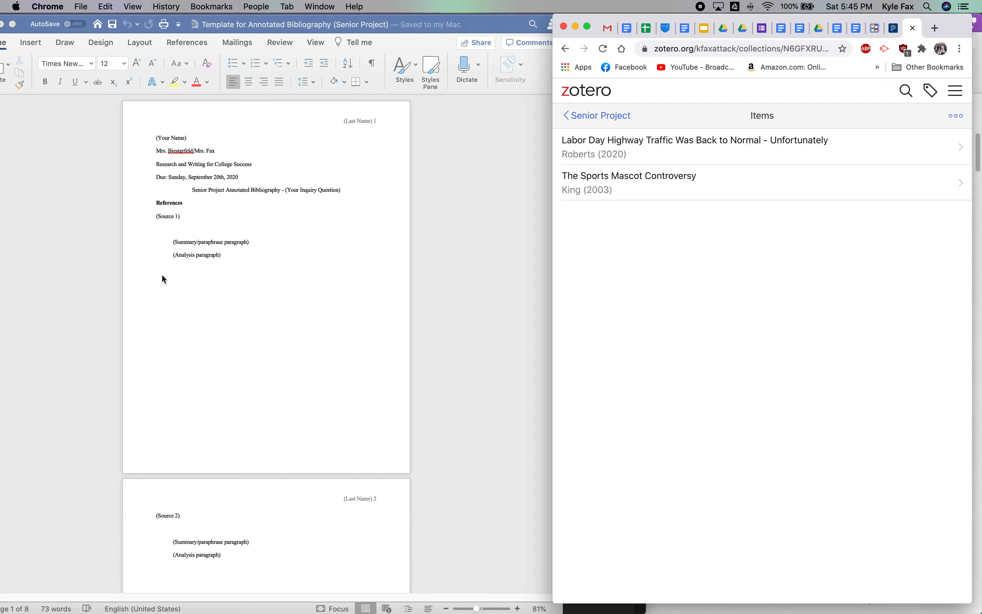
left_click(957, 117)
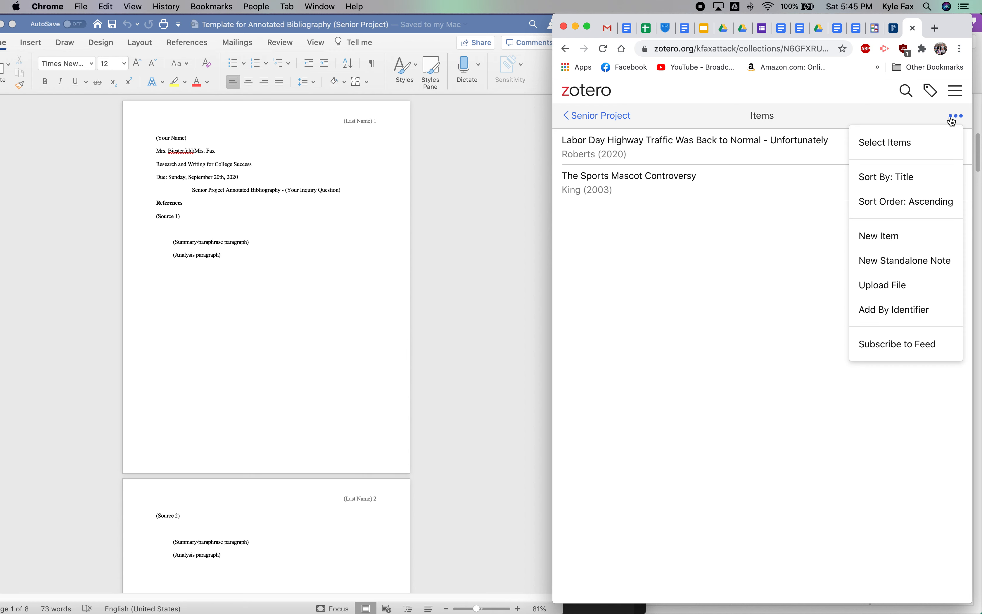
left_click(881, 152)
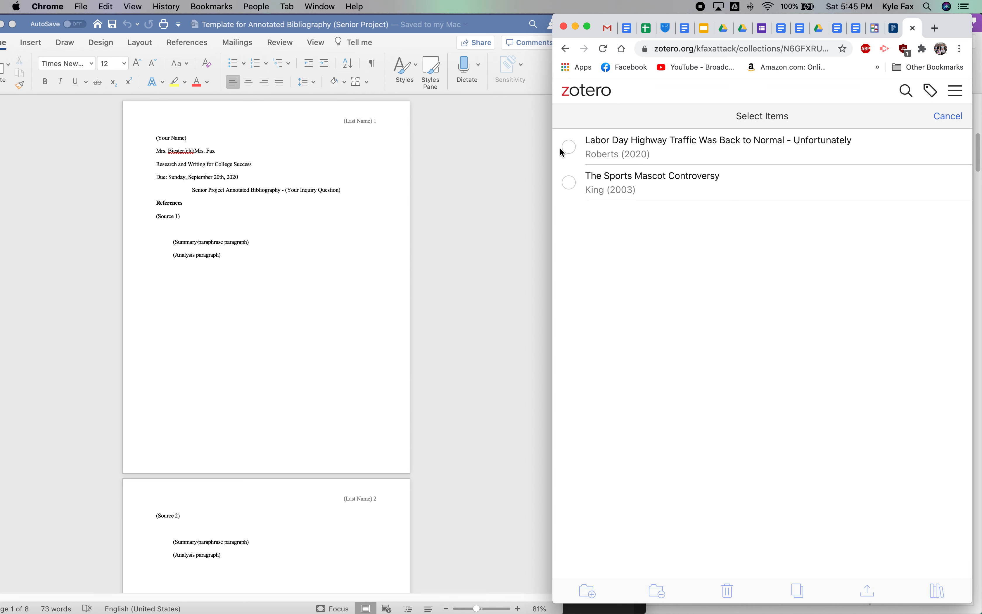
left_click(569, 148)
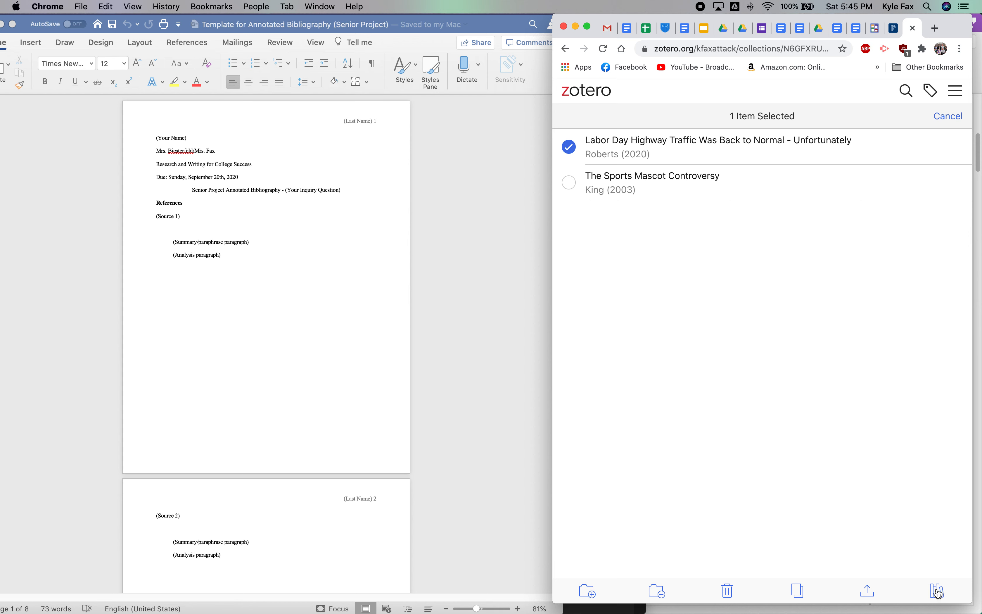
left_click(939, 593)
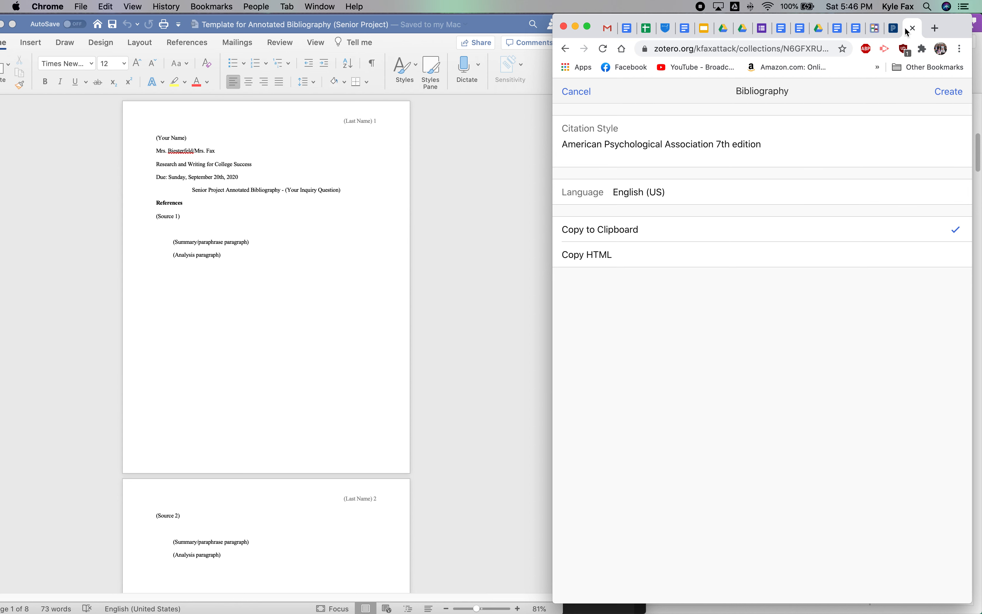
left_click(950, 93)
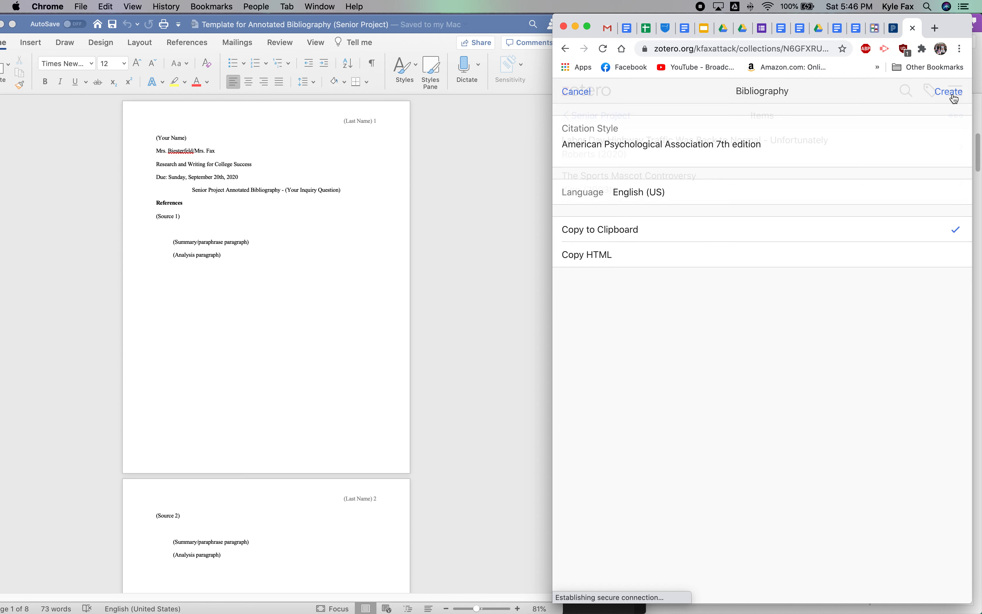
- In Word, replace the "(Source 1)" placeholder under References with the copied citation
left_click(215, 268)
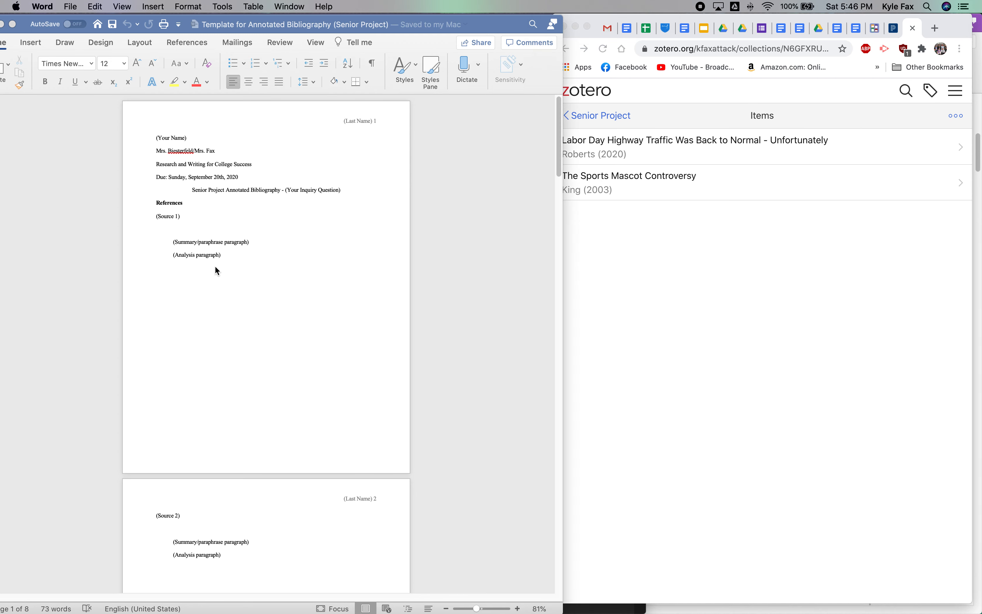
scroll(190, 309, "down", 1)
scroll(136, 537, "down", 3)
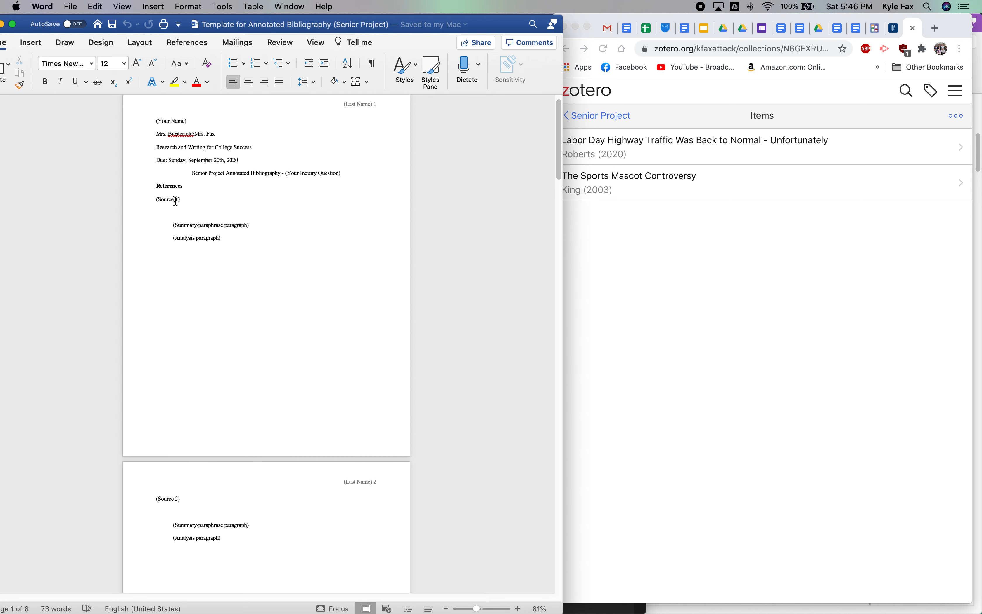
triple_click(175, 201)
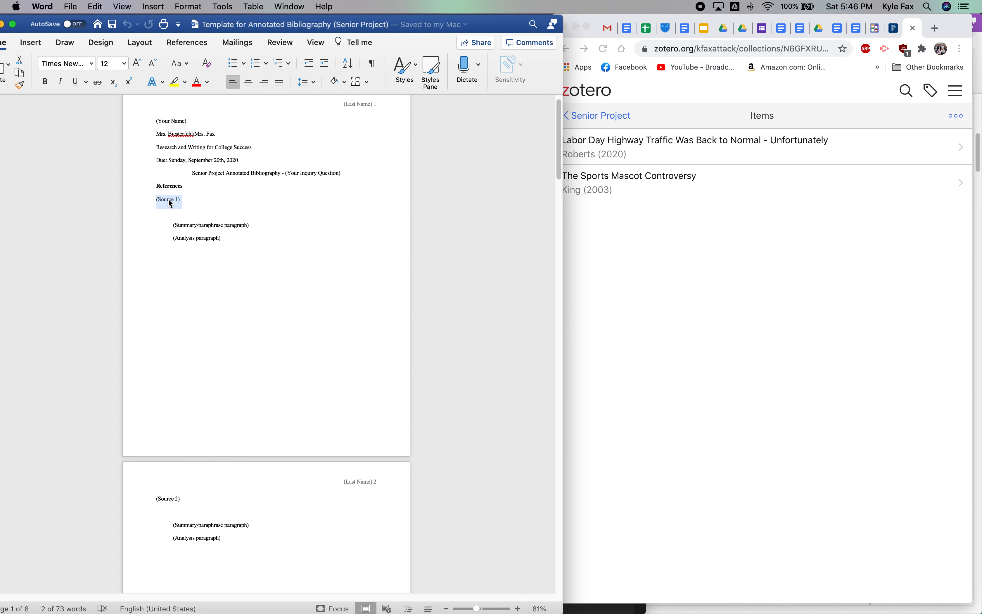
right_click(169, 199)
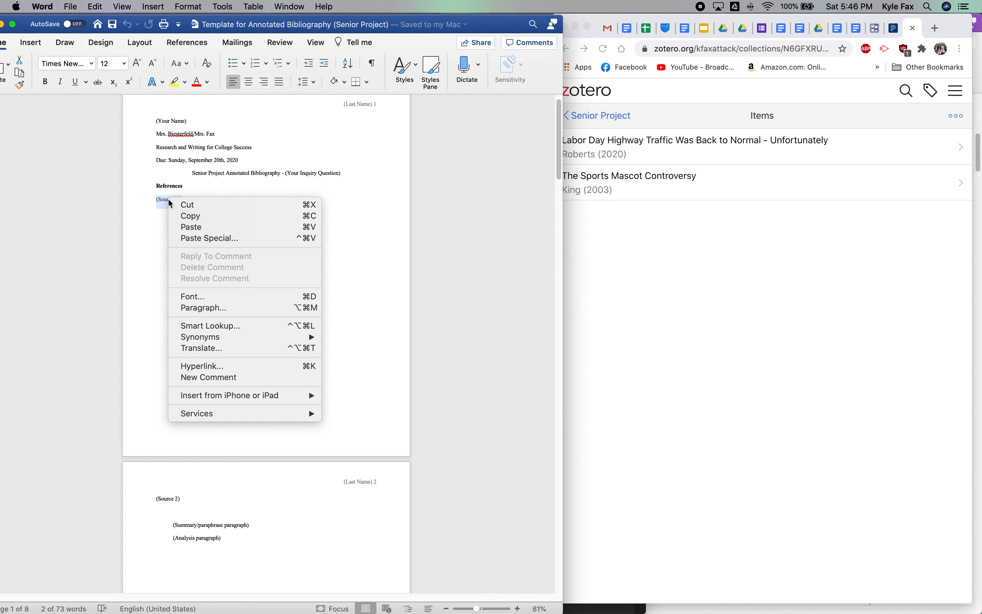
left_click(204, 228)
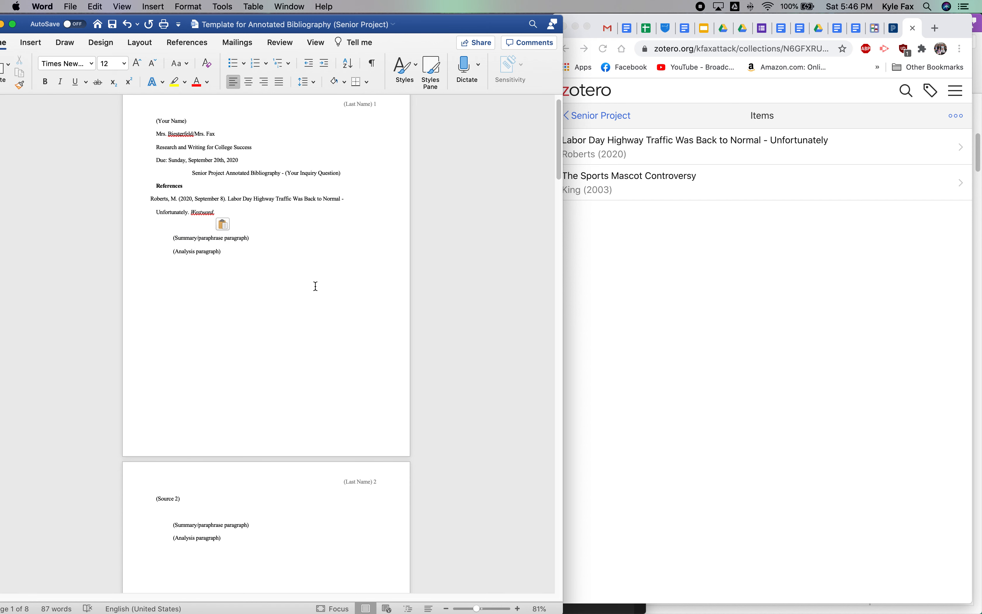
scroll(239, 249, "up", 5)
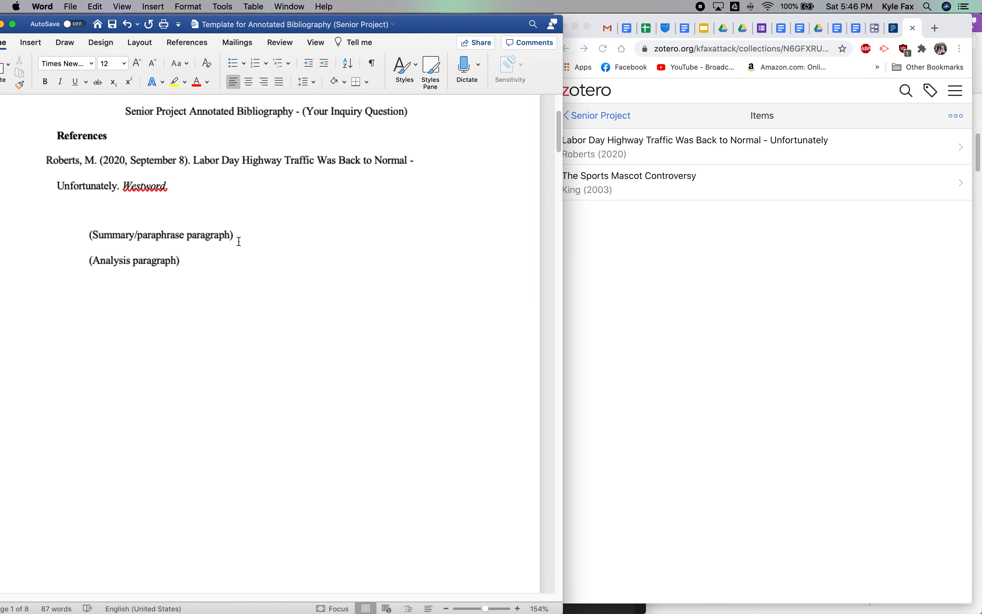
scroll(241, 239, "up", 1)
key("super+v")
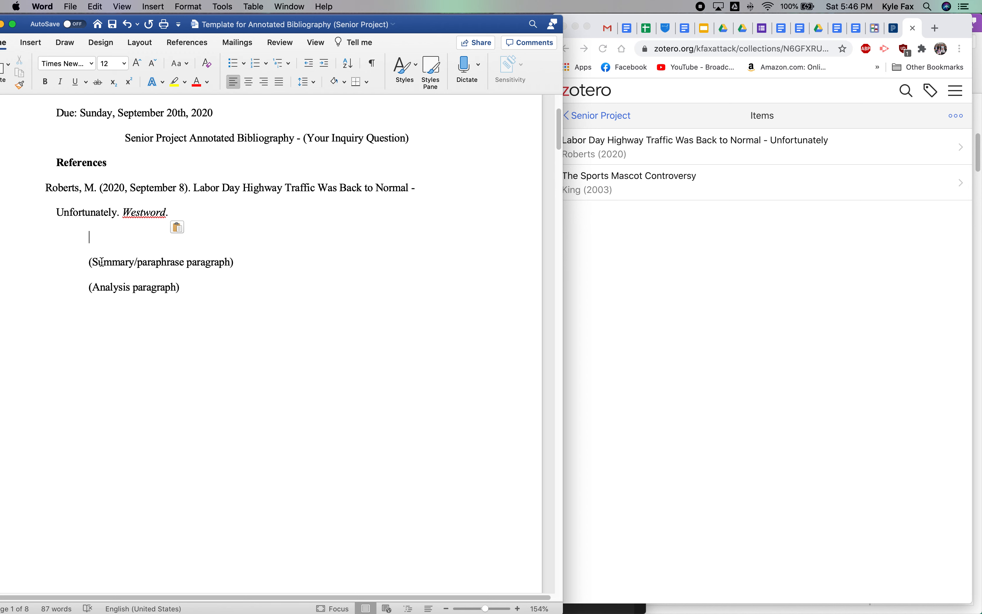
- Examine the summary paragraph placeholder, the first page's header and heading lines, and the Source 2 placeholders on the second page
triple_click(97, 265)
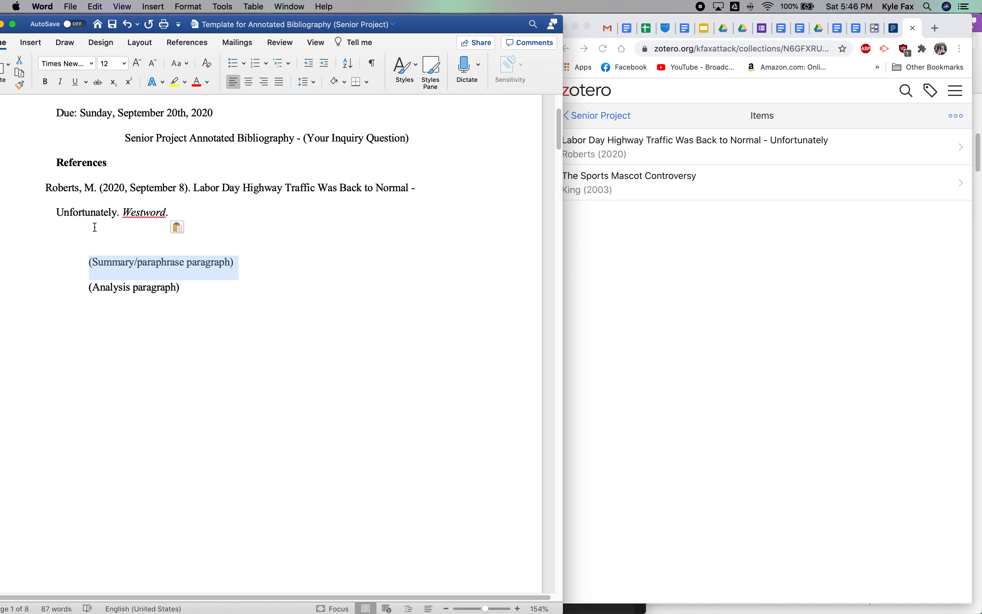
scroll(11, 174, "up", 5)
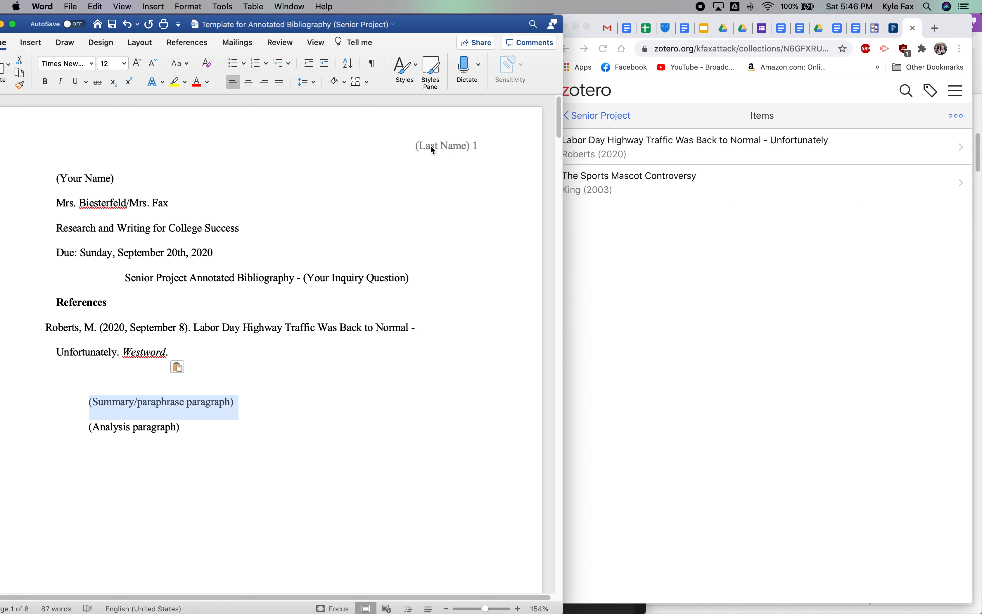
scroll(338, 178, "down", 1)
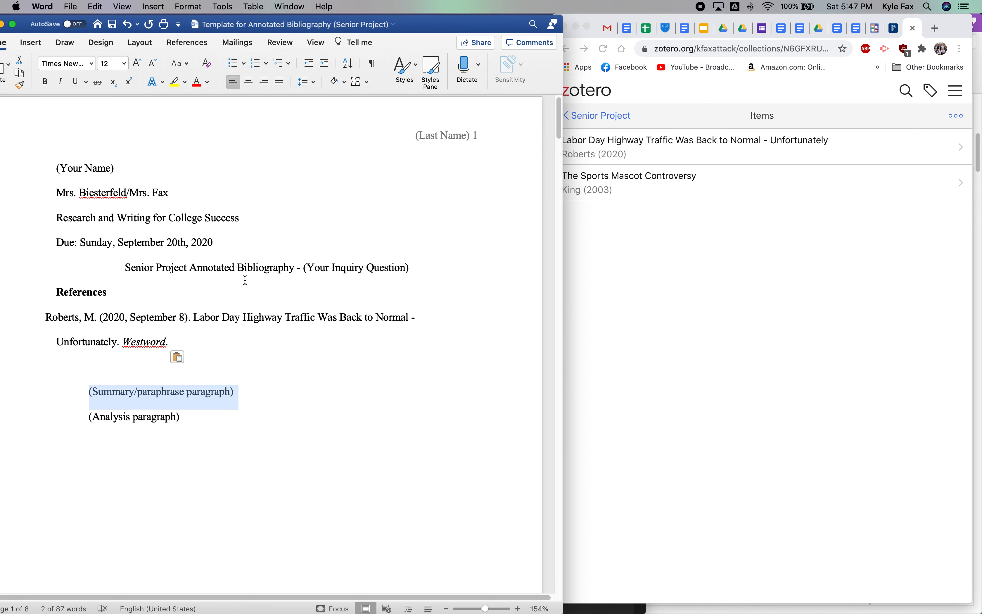
scroll(160, 296, "down", 2)
scroll(160, 295, "down", 1)
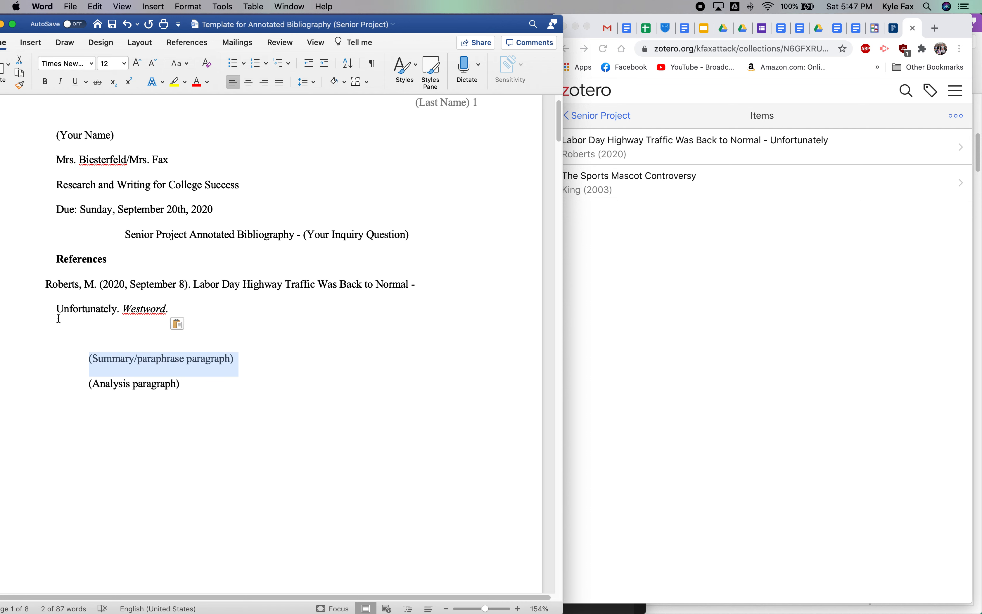
scroll(116, 323, "down", 2)
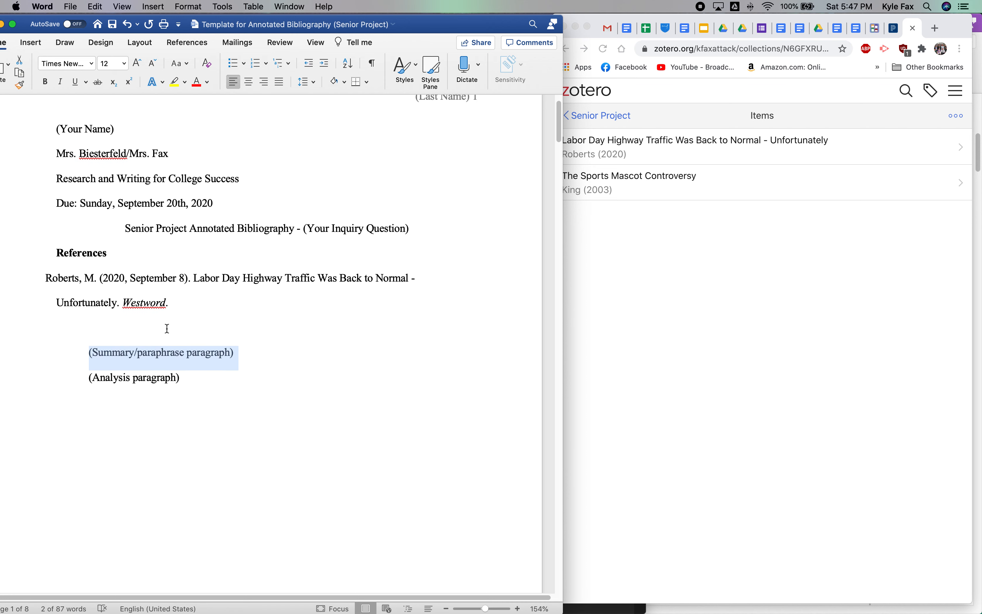
scroll(130, 390, "down", 10)
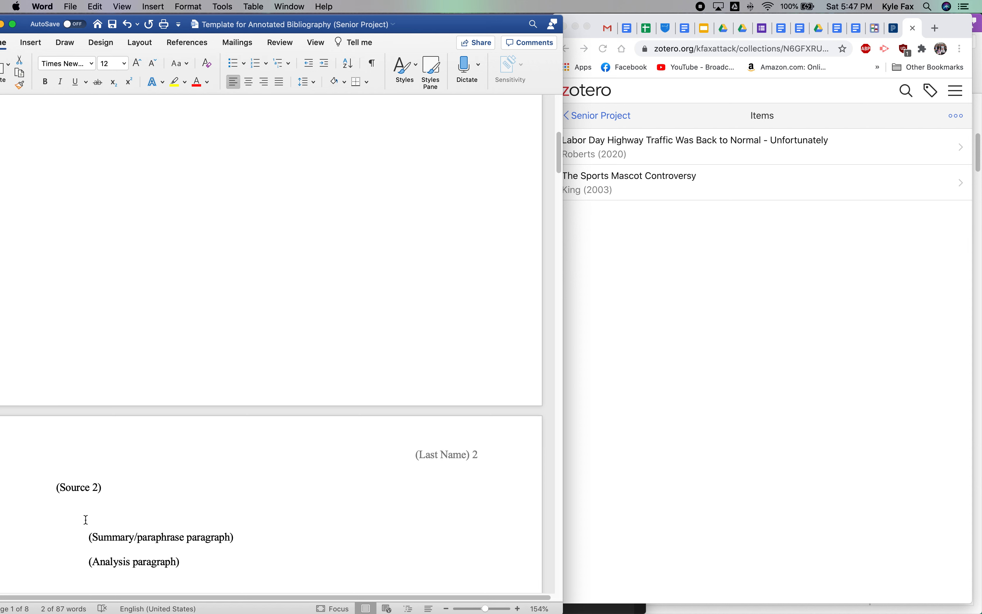
triple_click(76, 485)
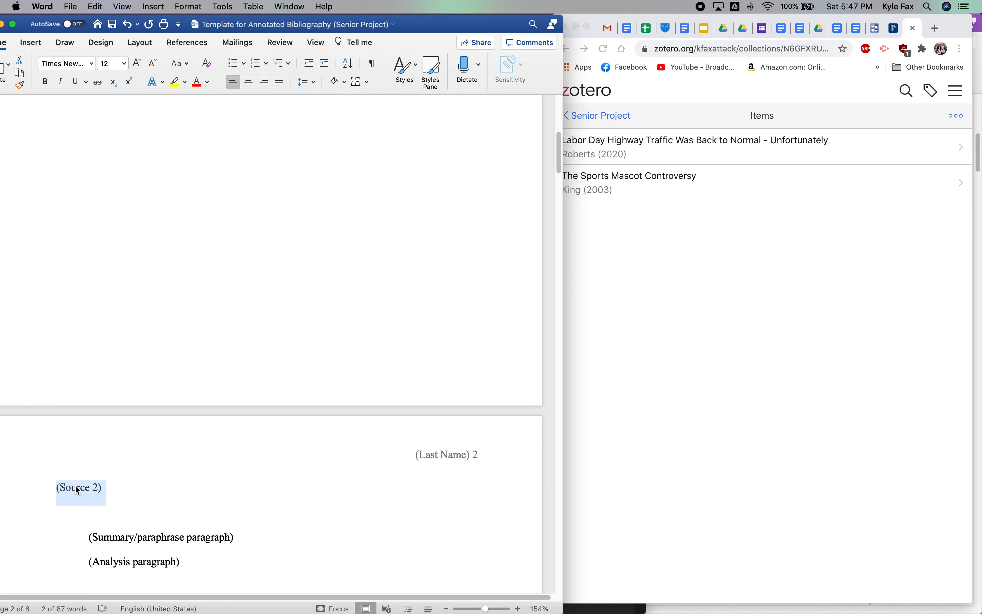
scroll(77, 488, "down", 15)
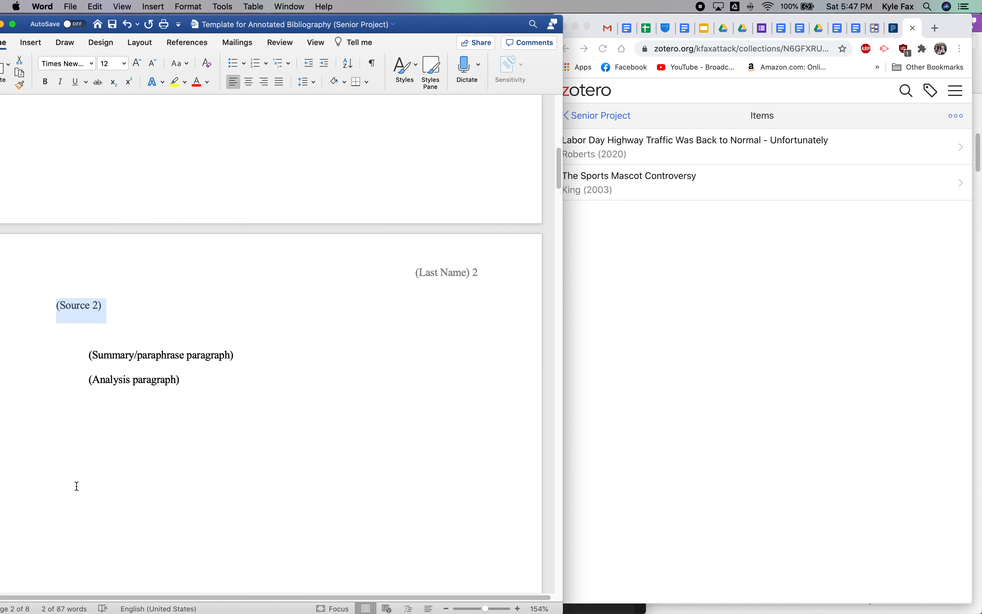
scroll(117, 486, "down", 20)
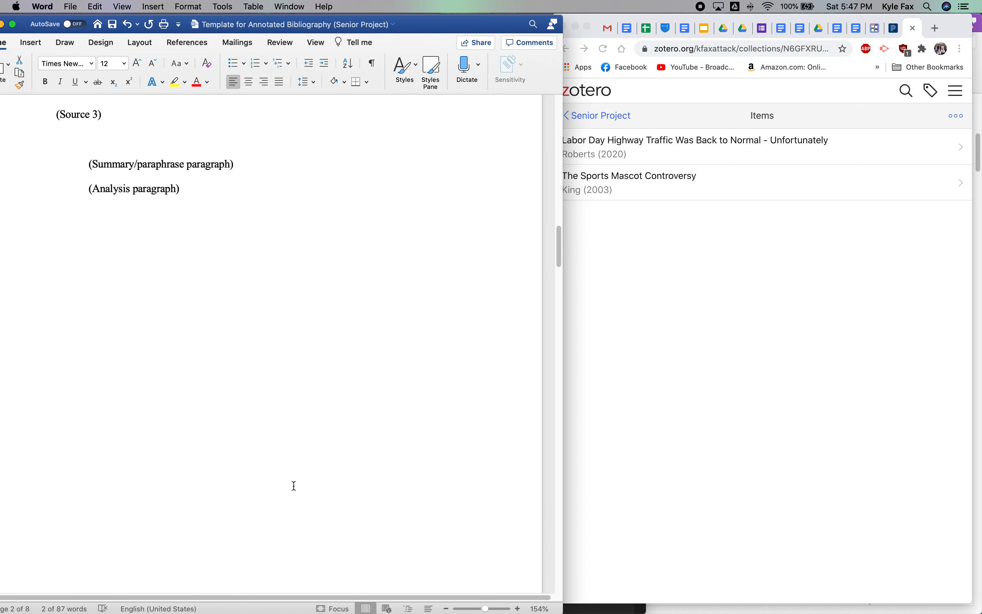
scroll(102, 223, "up", 13)
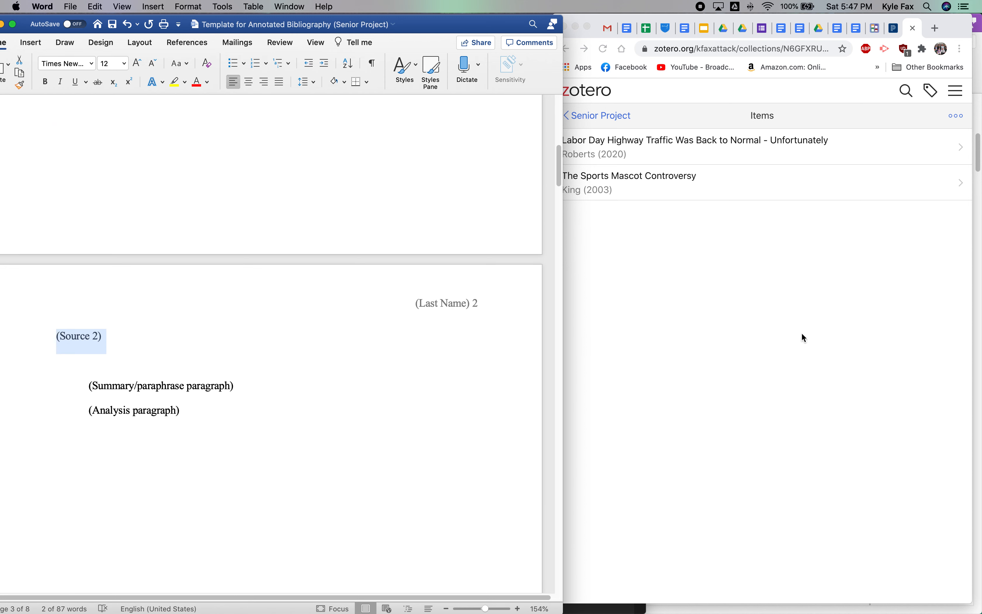
scroll(164, 373, "up", 10)
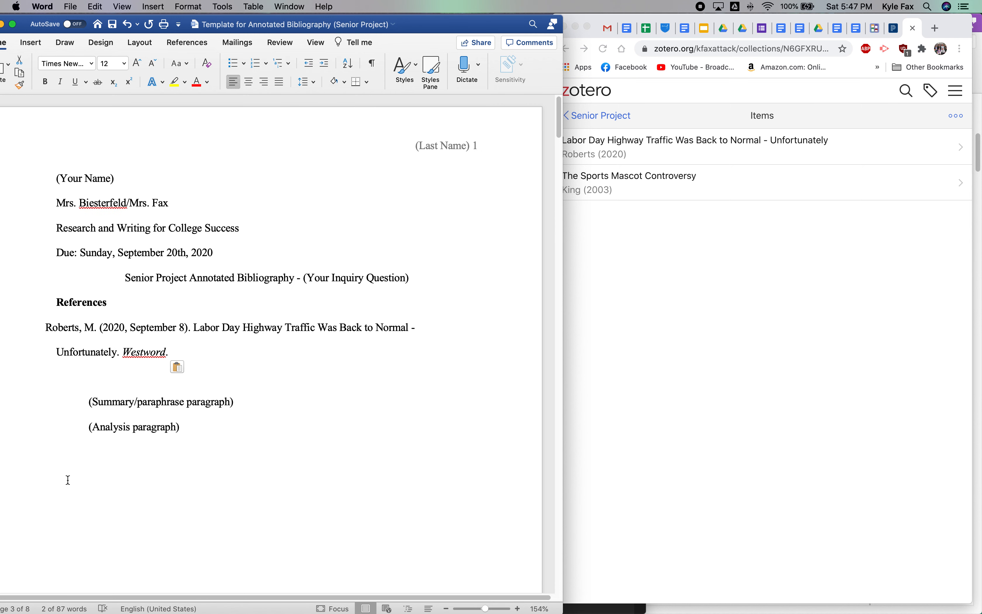
scroll(81, 479, "down", 10)
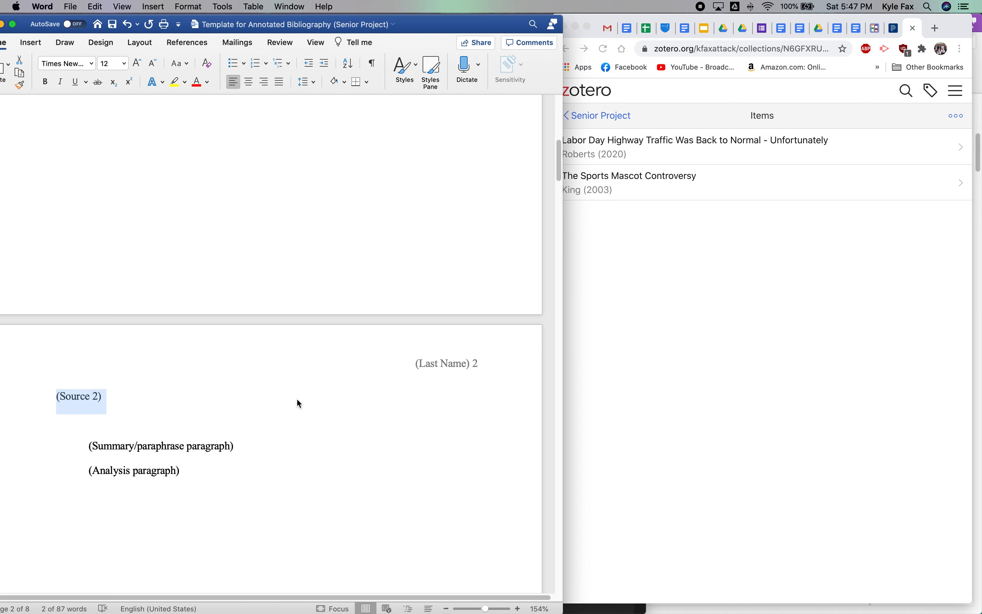
scroll(297, 403, "up", 10)
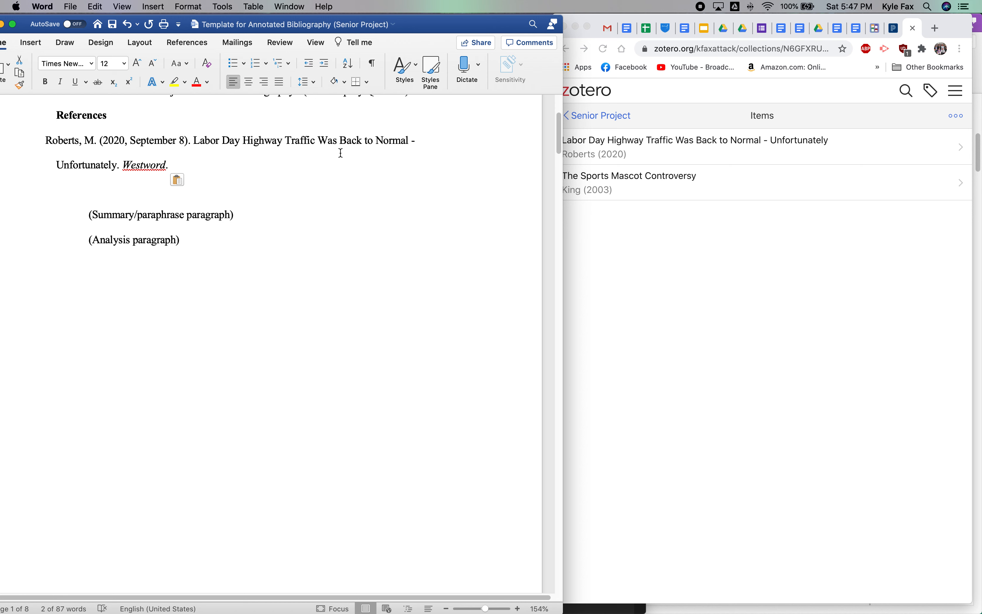
left_click(854, 367)
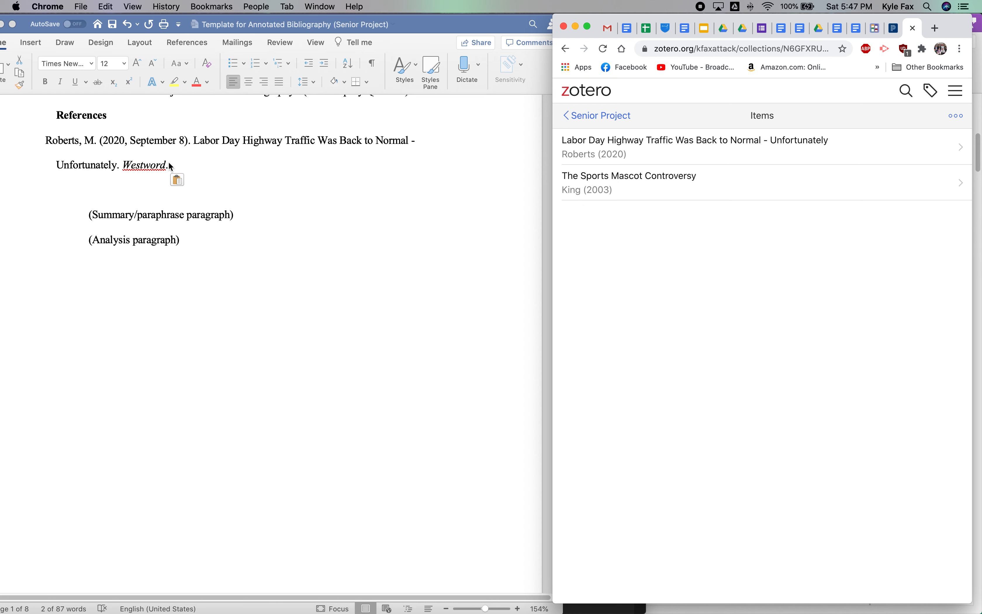
- Copy the "Labor Day Highway Traffic Was Back to Normal - Unfortunately" citation under References and replace the "(Source 2)" placeholder on the second page with it
left_click(48, 139)
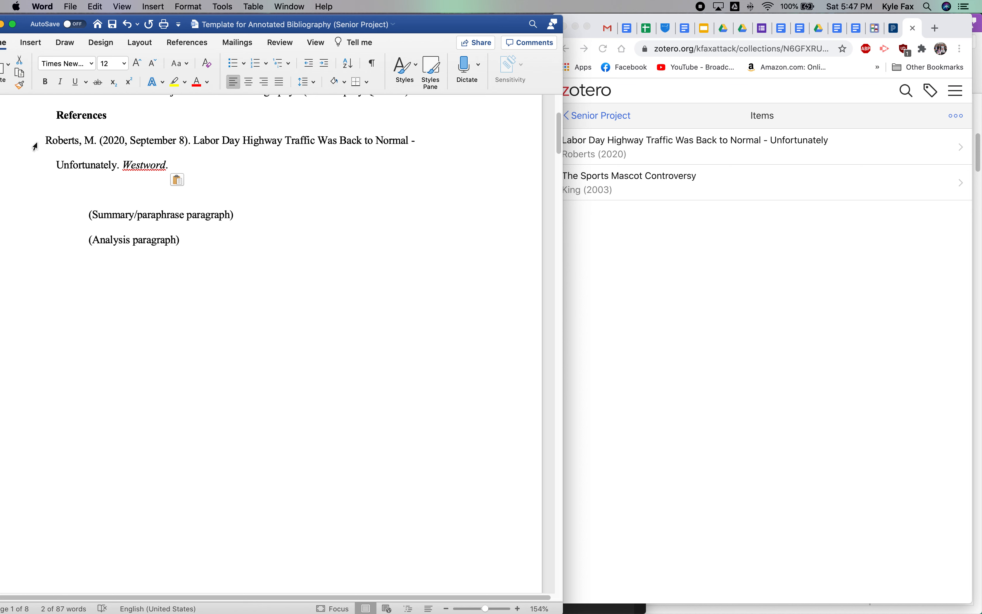
left_click_drag(43, 140, 176, 166)
key("super+c")
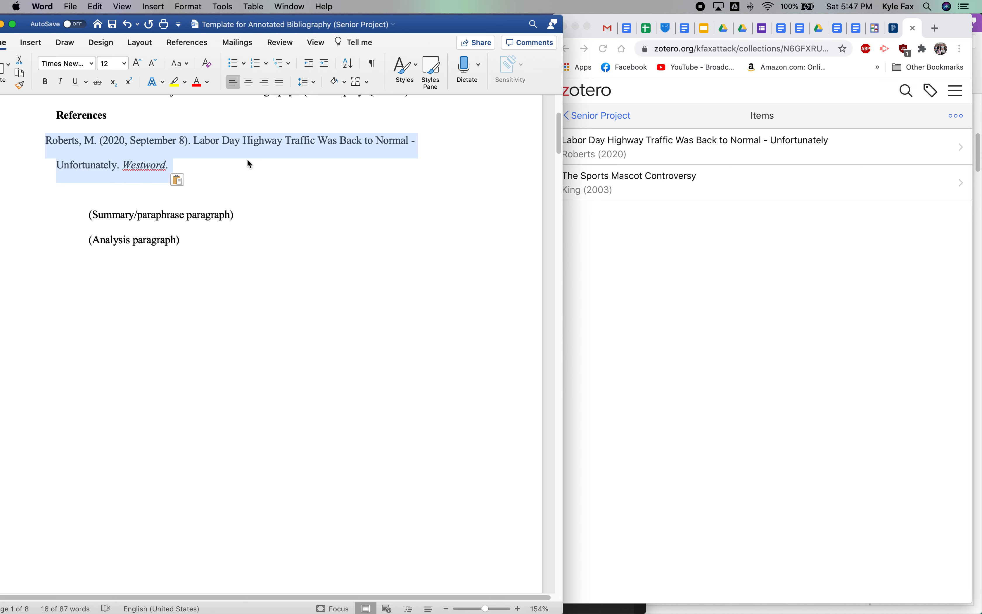
scroll(180, 246, "down", 8)
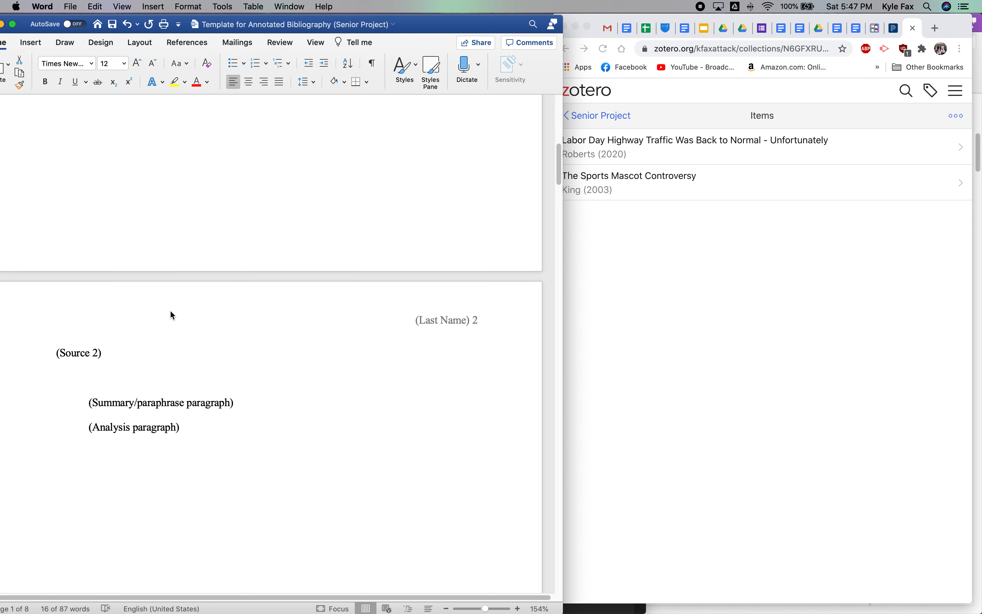
triple_click(74, 350)
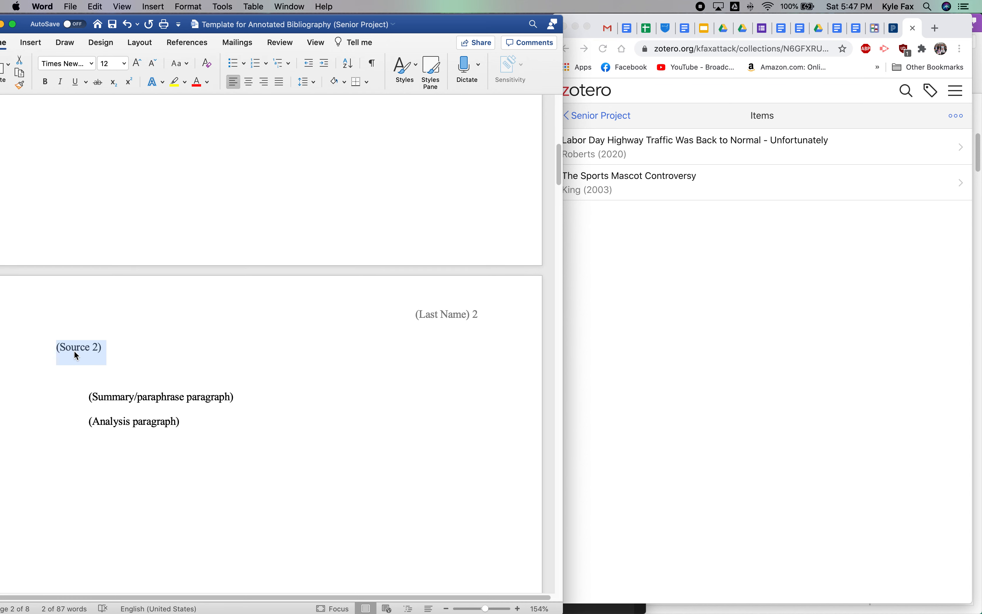
key("super+v")
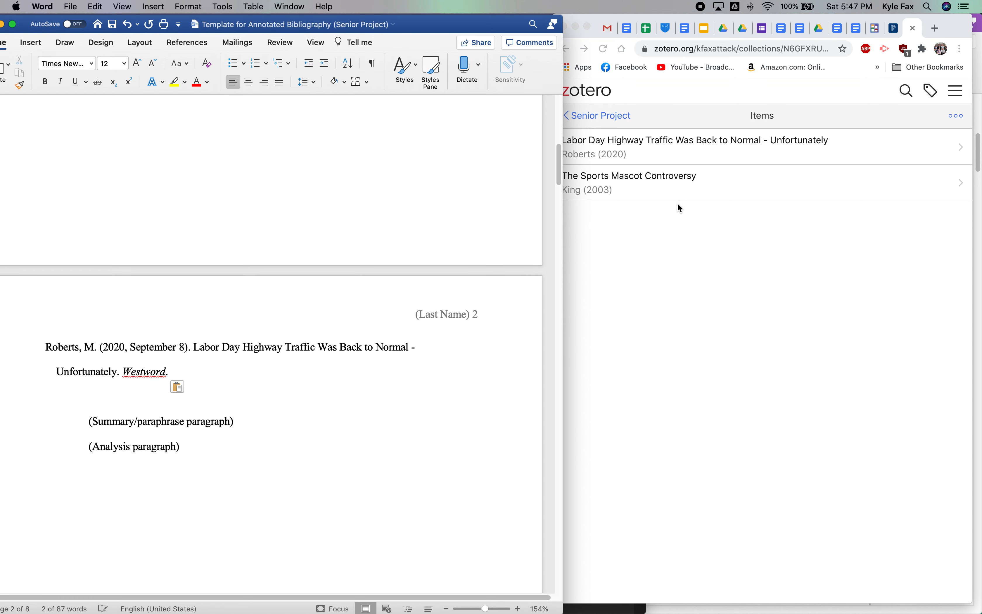
- In Zotero, copy an American Psychological Association 7th edition bibliography entry for "The Sports Mascot Controversy" to the clipboard
left_click(676, 188)
left_click(678, 185)
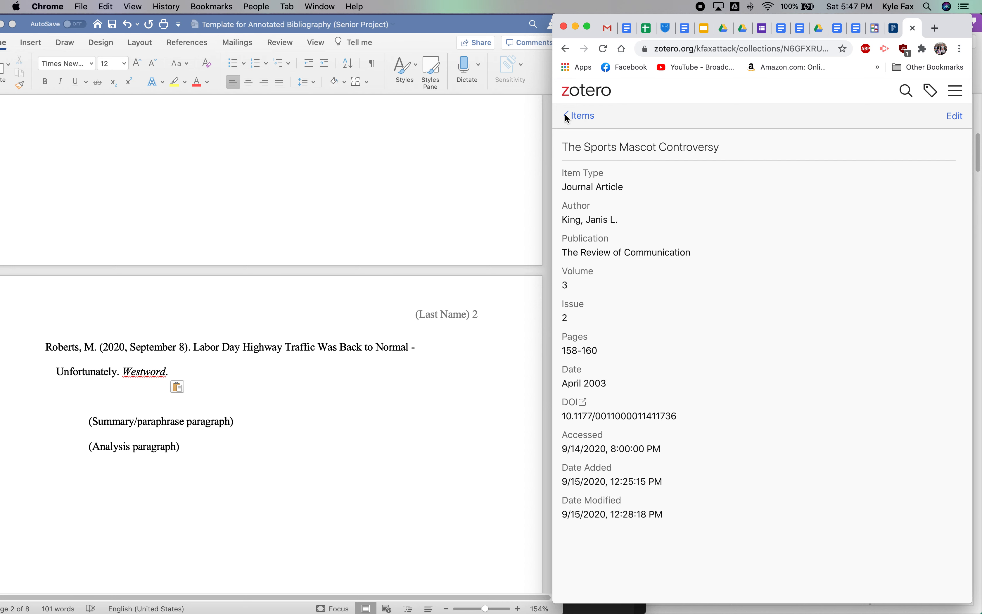
left_click(568, 116)
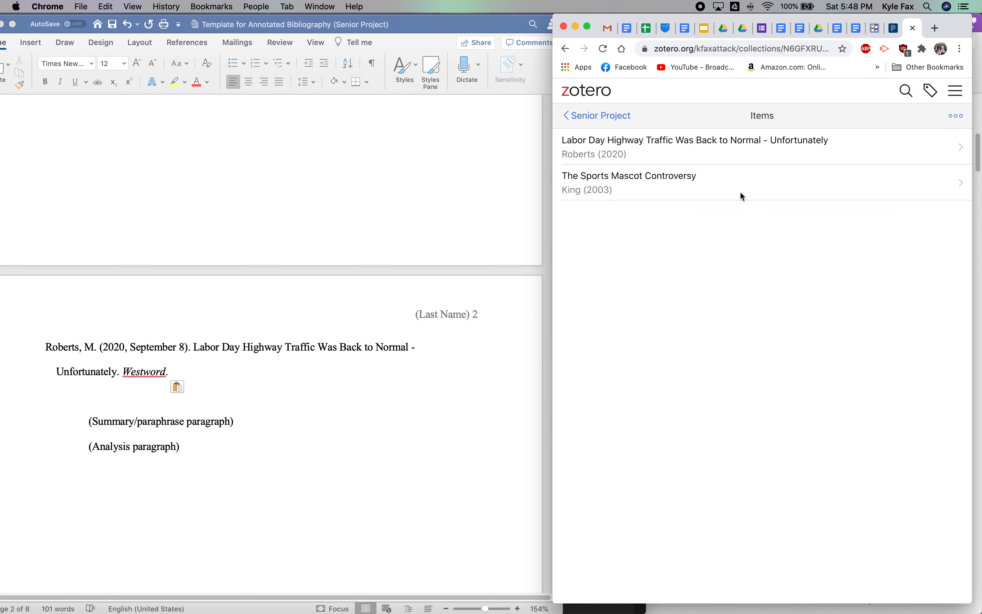
left_click(955, 117)
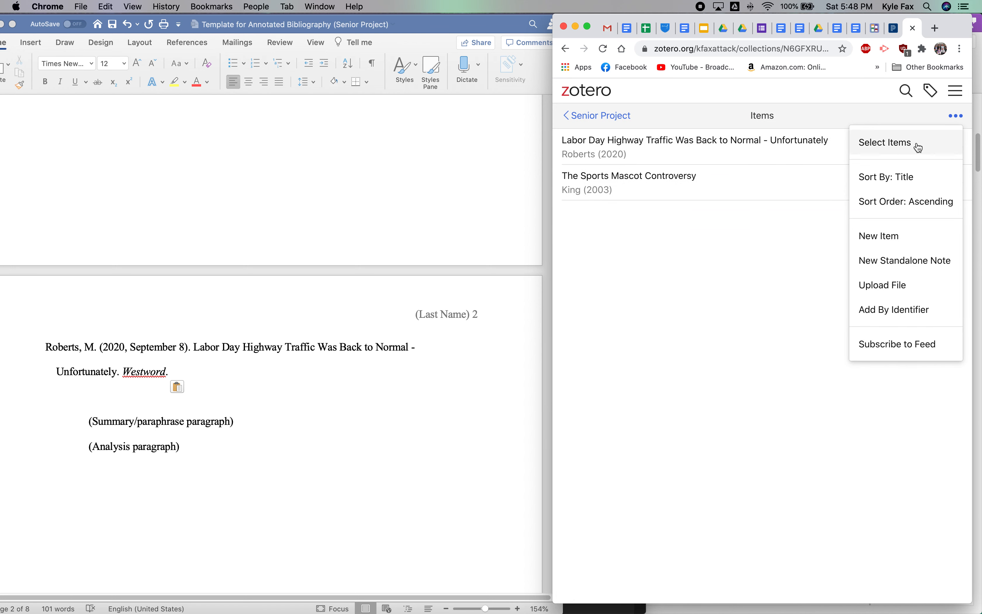
left_click(858, 147)
left_click(736, 184)
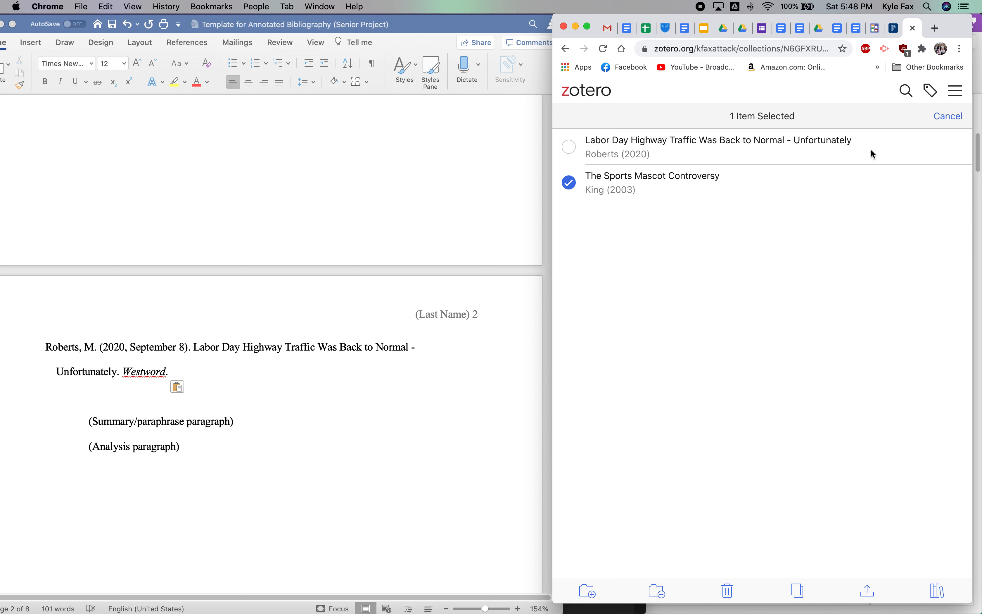
left_click(941, 592)
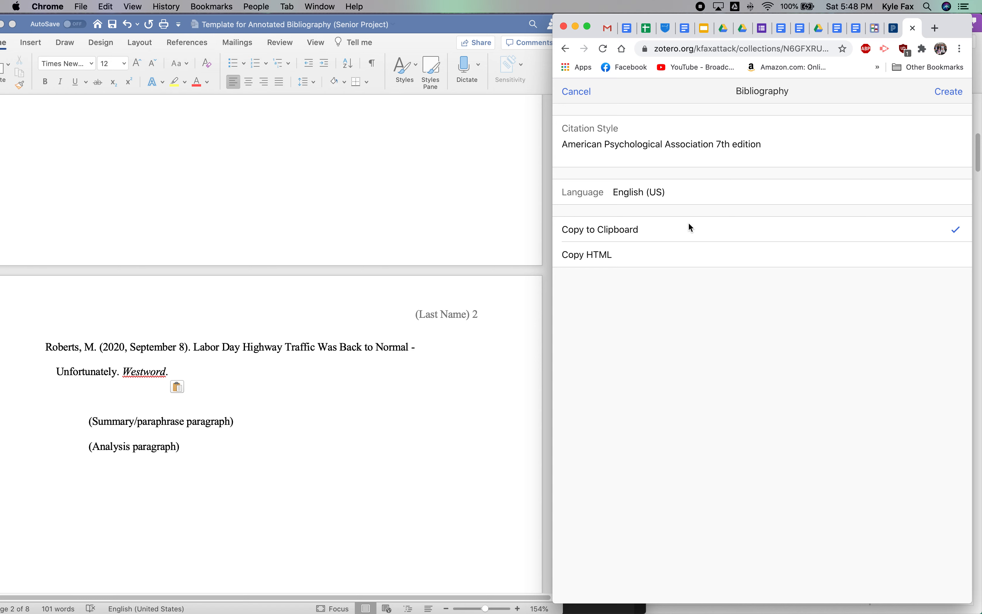
left_click(960, 93)
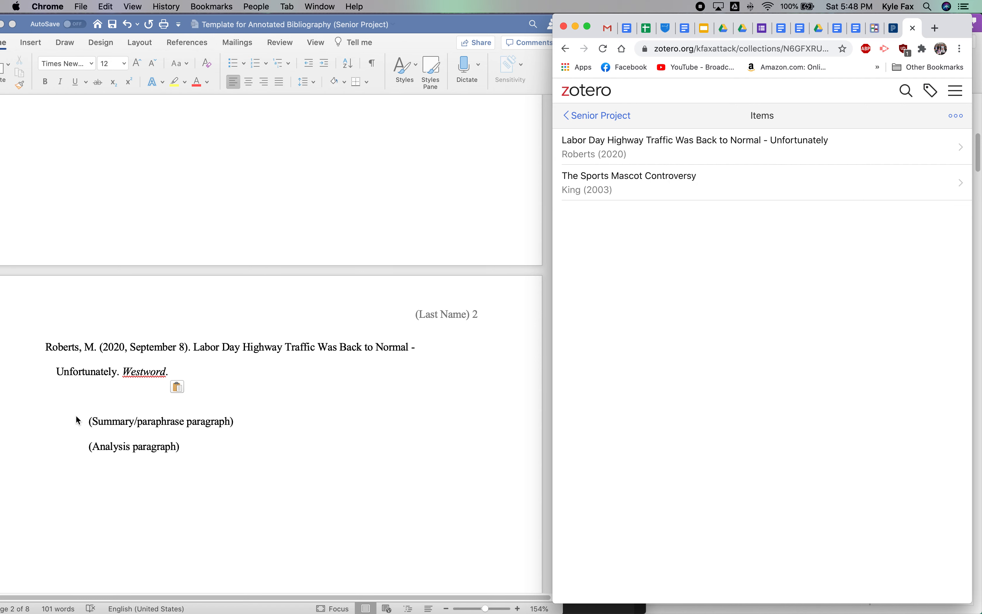
- In Word, replace the first-page citation under References with the copied "The Sports Mascot Controversy" entry
scroll(132, 314, "up", 12)
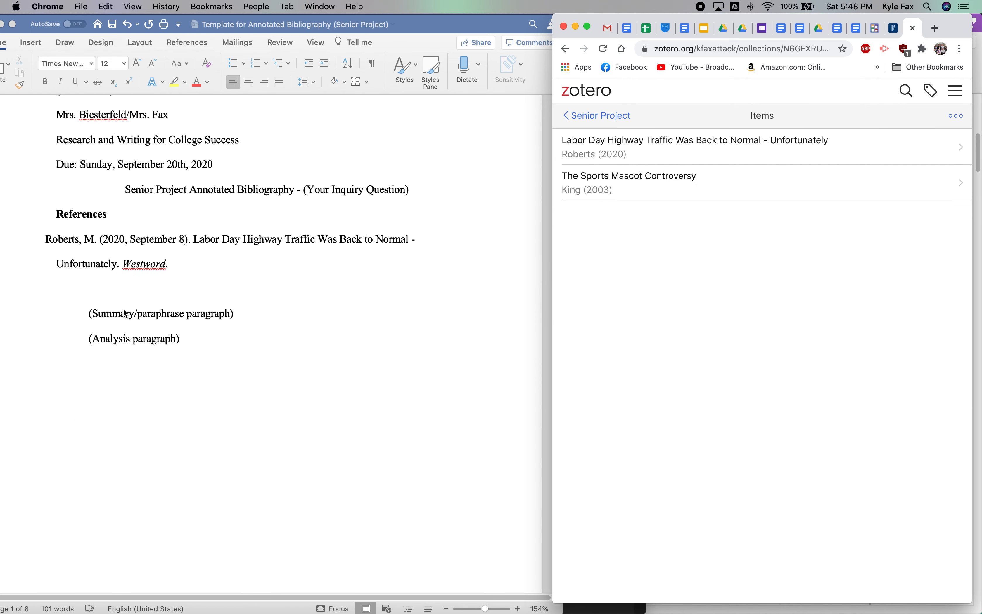
left_click(122, 352)
left_click_drag(176, 352, 60, 331)
key("super+v")
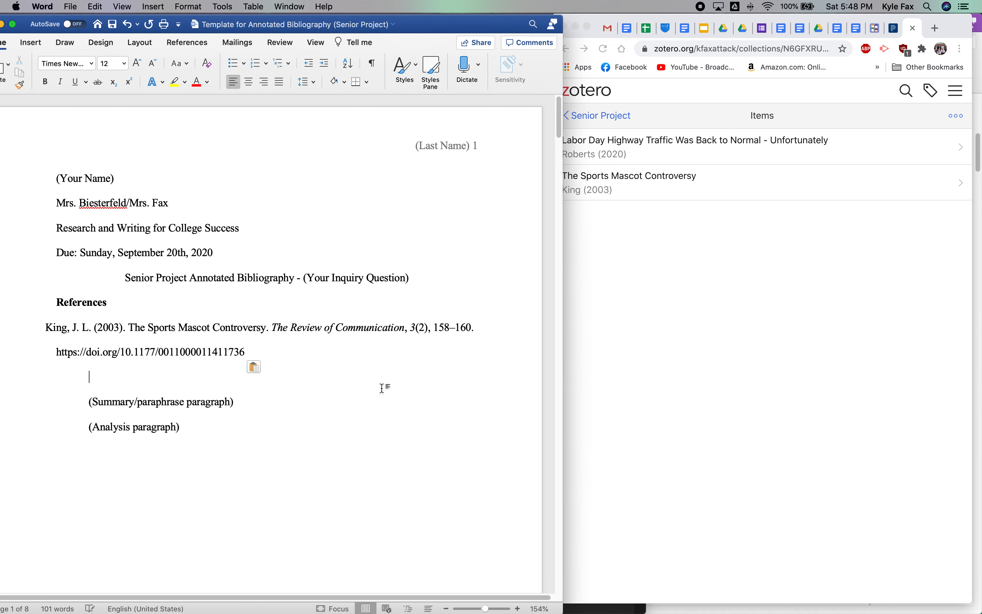
- Examine the remaining source, summary and analysis placeholders from Source 3 through Source 5, and return to the first page
scroll(362, 385, "down", 4)
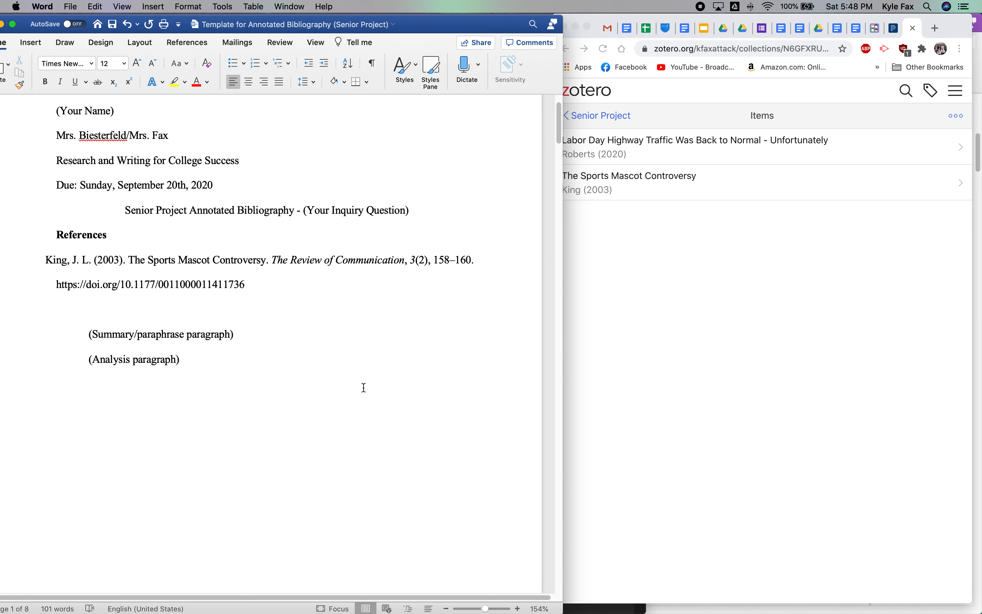
scroll(115, 282, "down", 3)
scroll(127, 287, "down", 15)
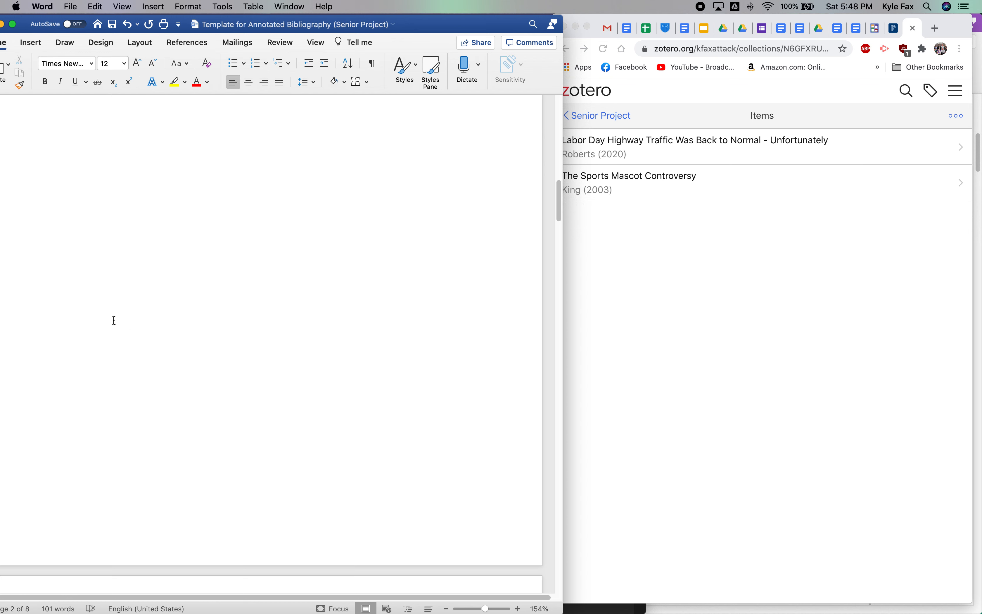
scroll(114, 321, "down", 14)
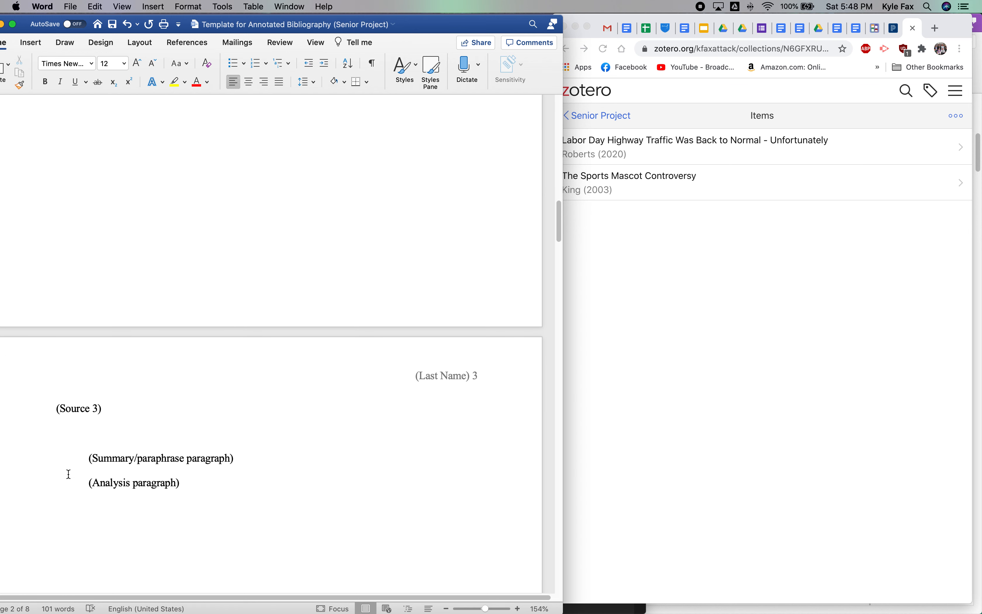
left_click(728, 325)
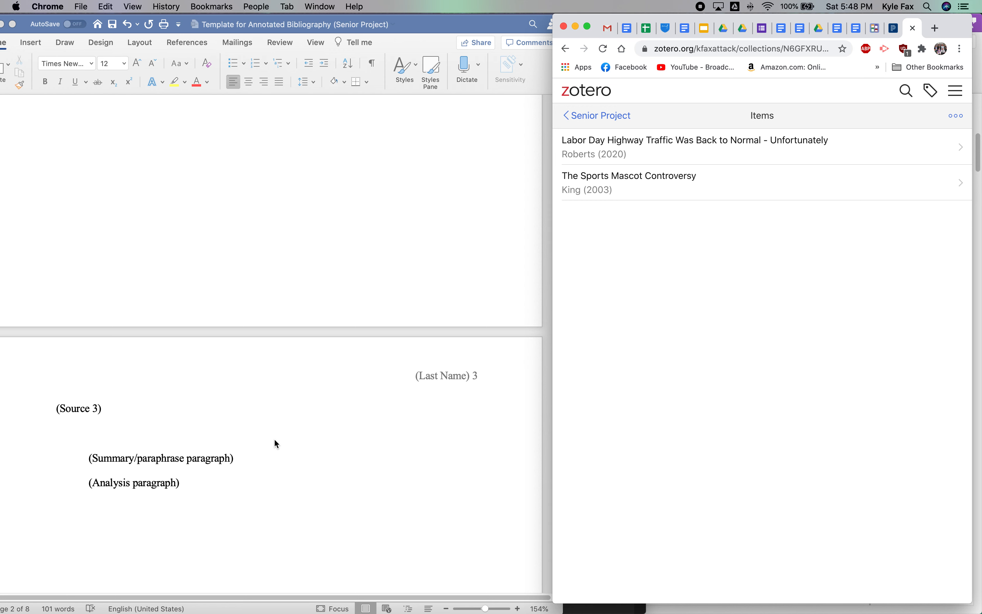
scroll(275, 444, "down", 15)
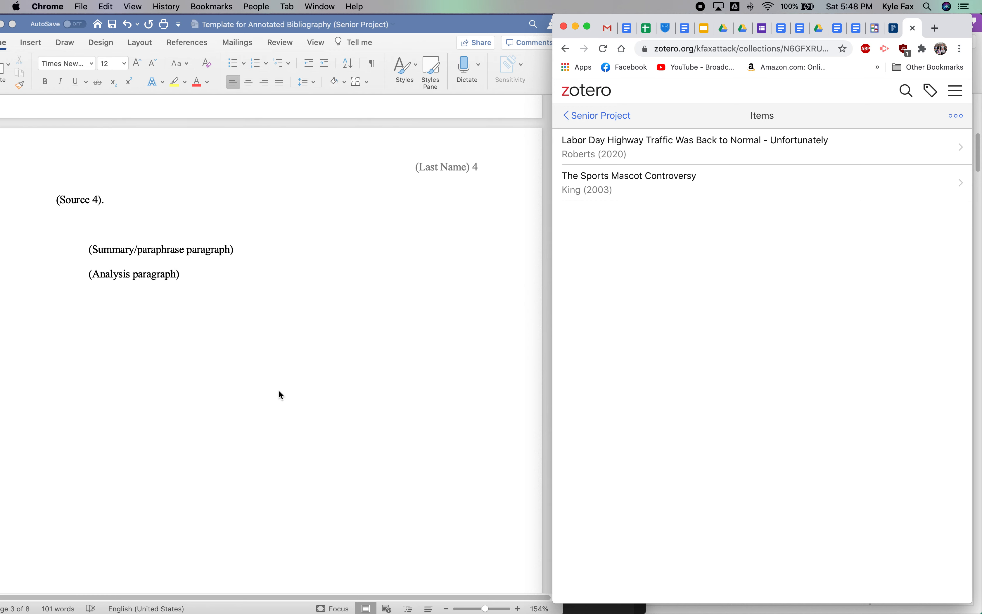
scroll(278, 390, "down", 20)
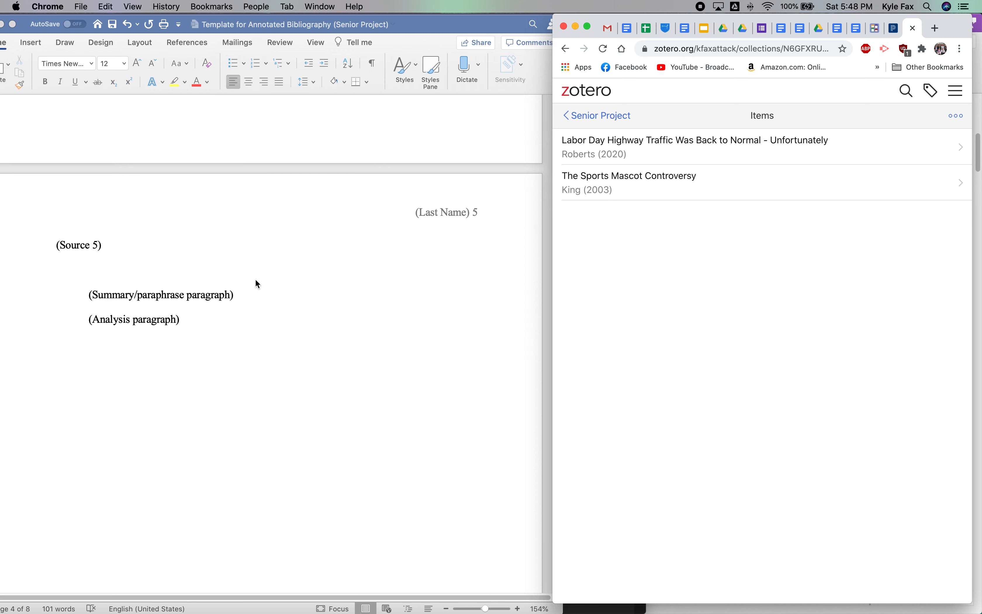
scroll(254, 271, "up", 20)
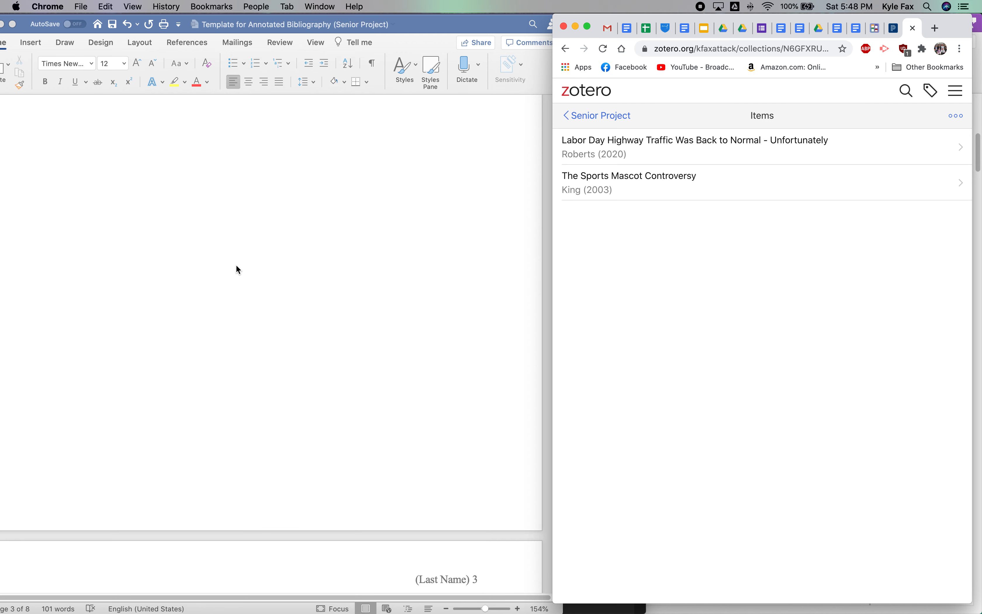
scroll(238, 271, "up", 10)
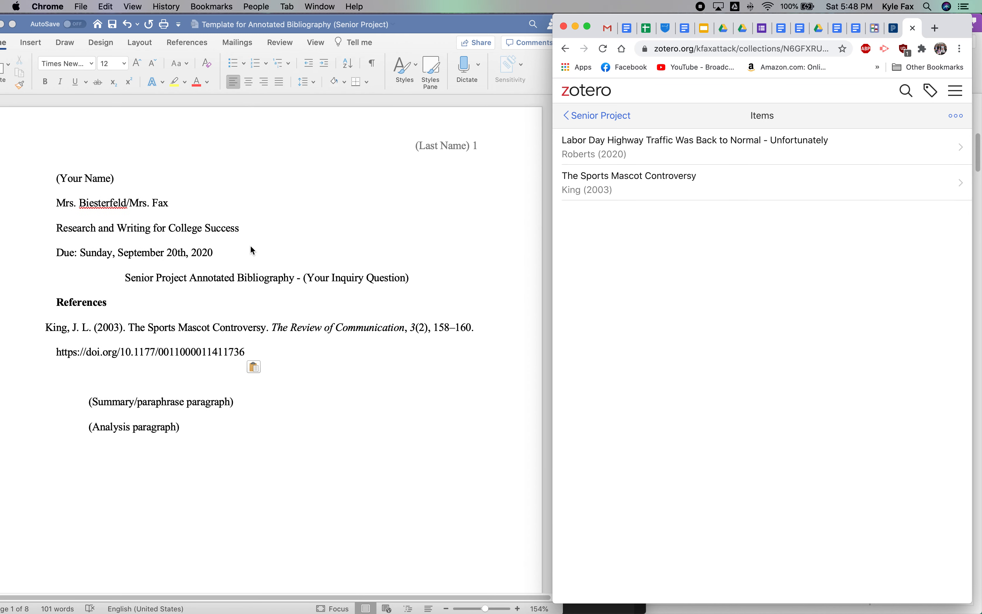